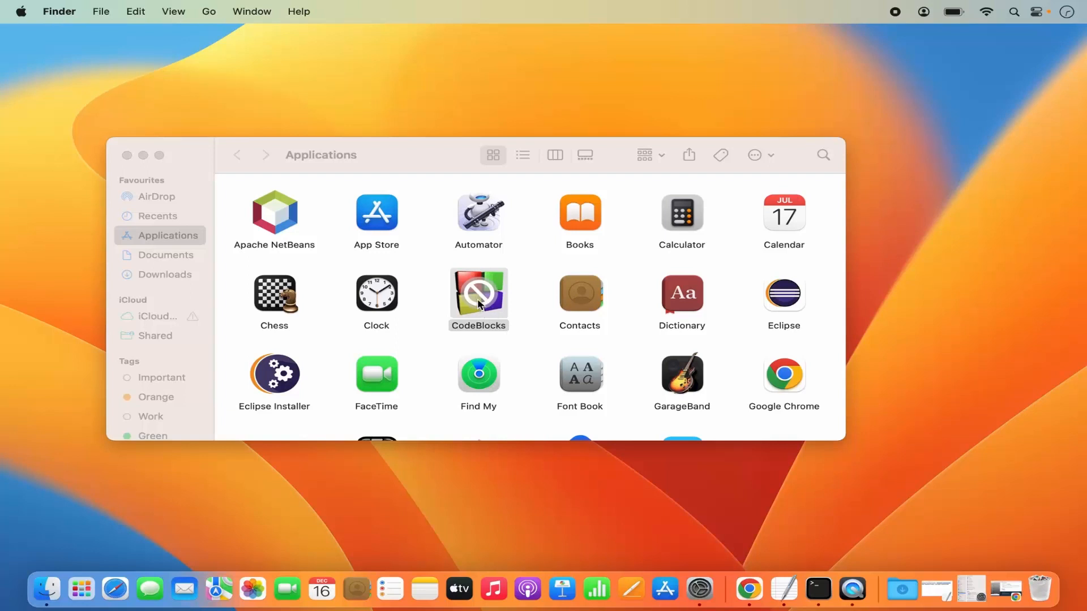
Try to launch the old CodeBlocks app from the Applications folder, and move it to the Bin
double_click(478, 301)
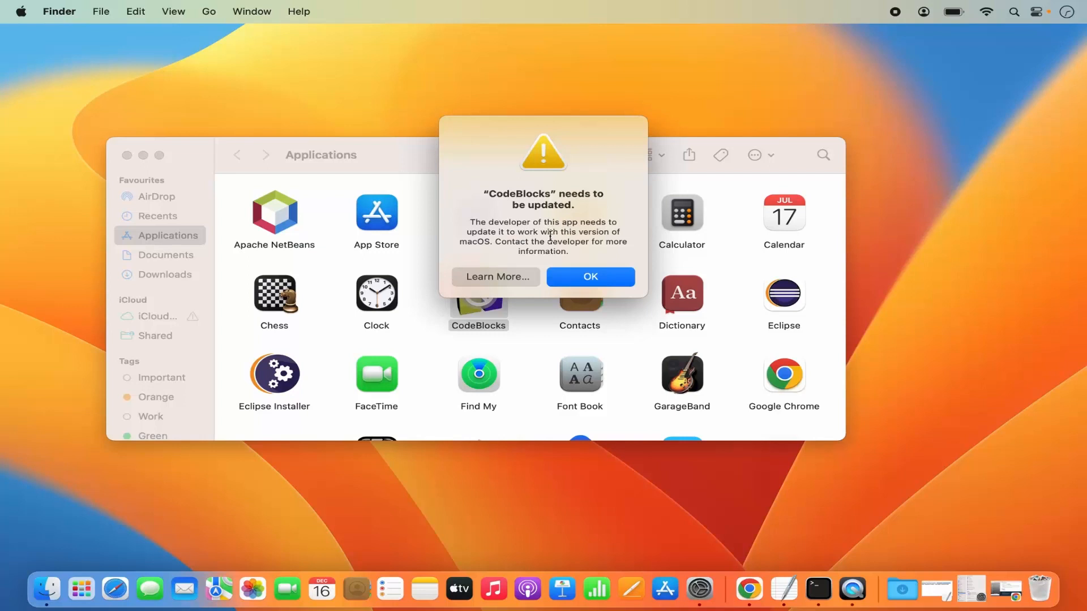
click(573, 277)
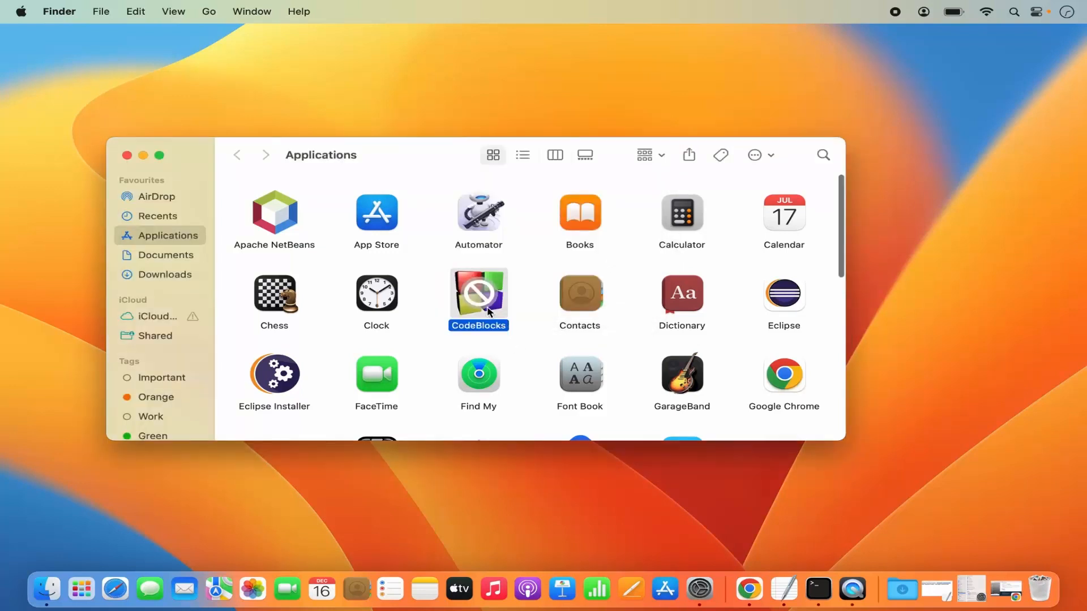
right_click(488, 311)
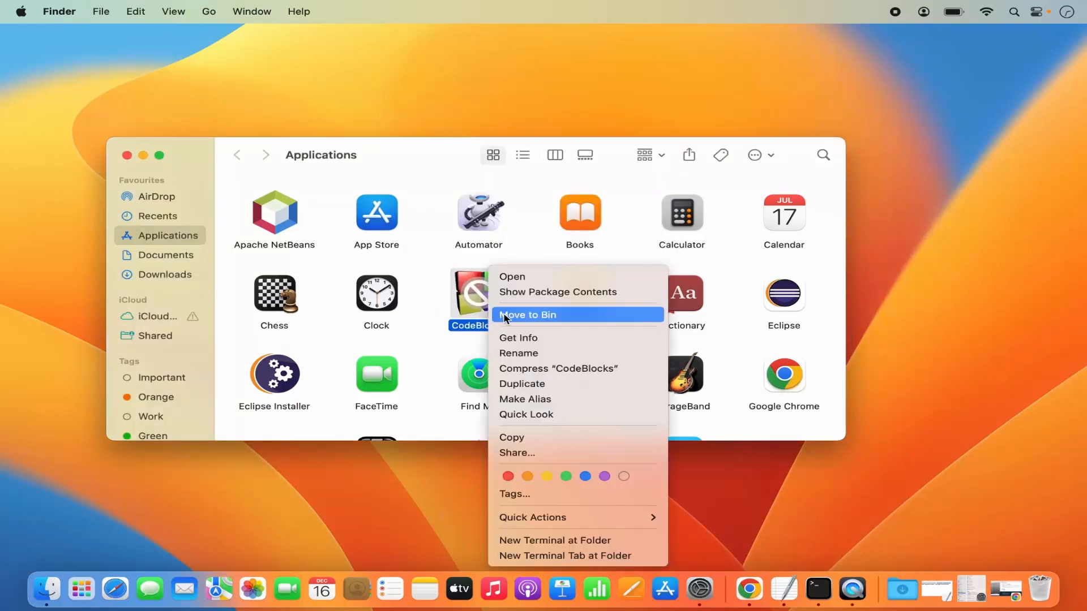
click(506, 316)
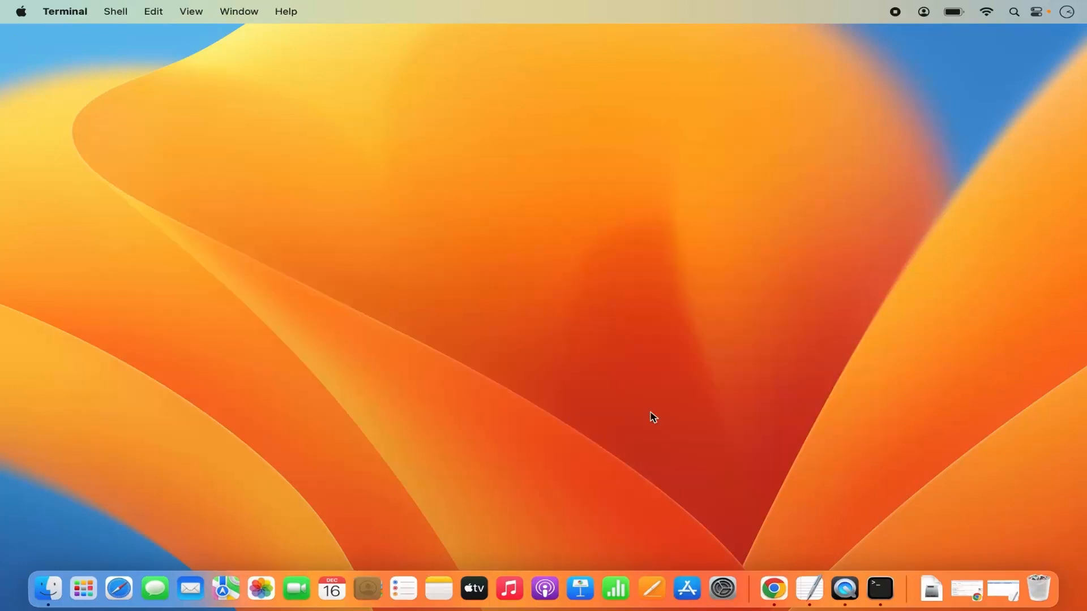
Switch to Chrome, open the official Code::Blocks website from the search results, and consent to its data use
click(773, 592)
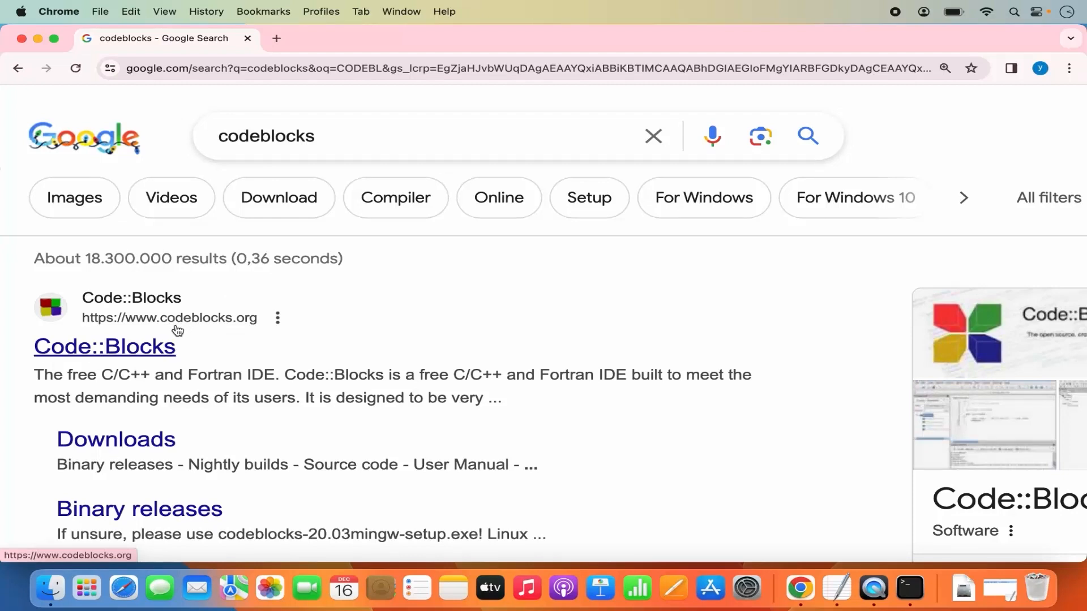
click(171, 353)
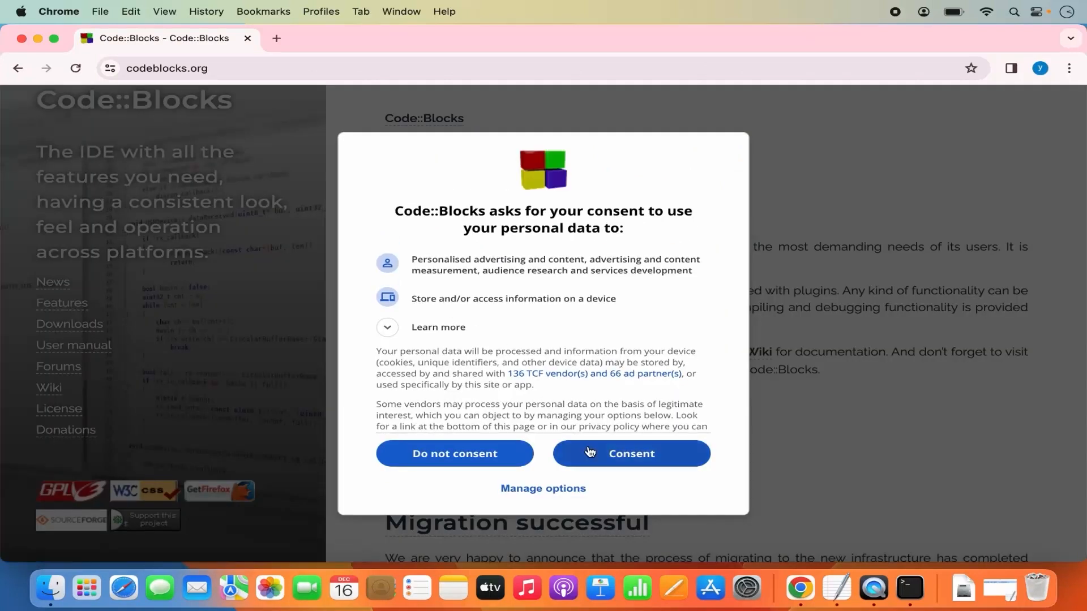
click(591, 453)
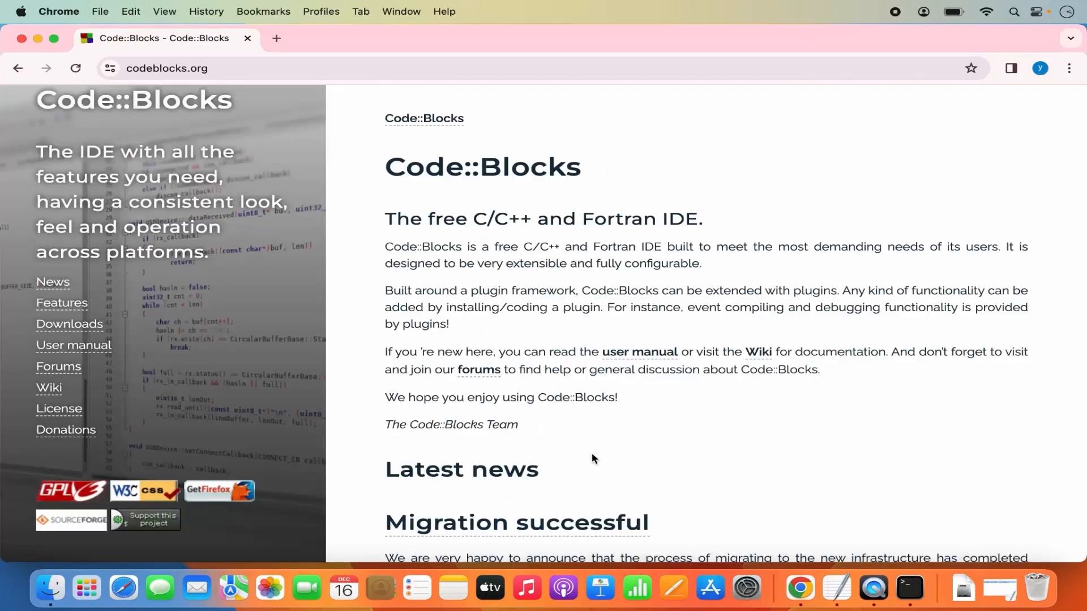
scroll(593, 458, down, 5)
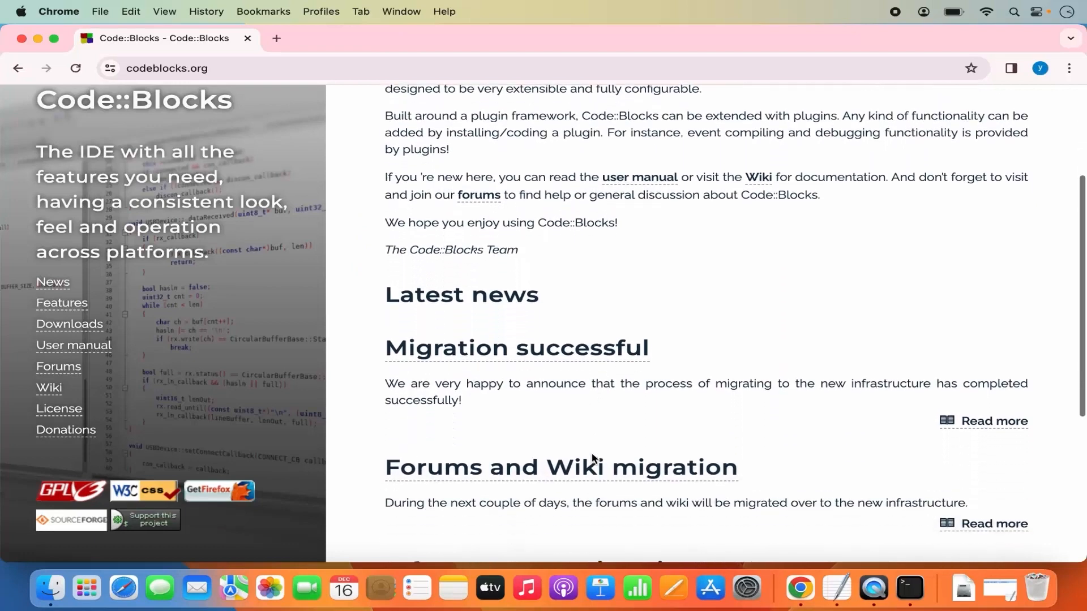
scroll(593, 458, down, 7)
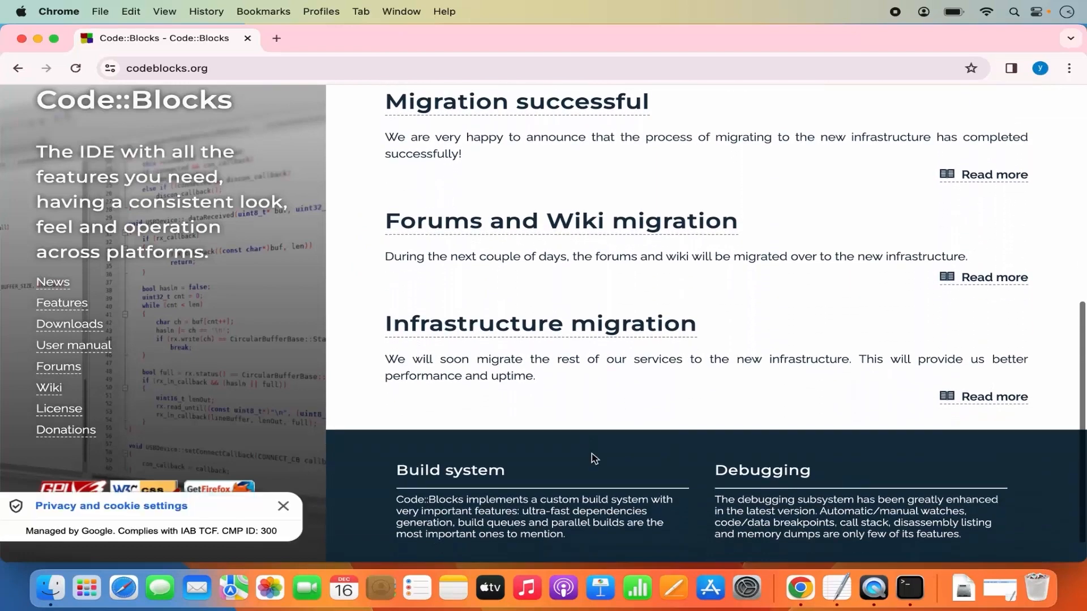
Go to the binary releases page in the site's downloads and show the Mac OS X section
click(74, 330)
click(582, 378)
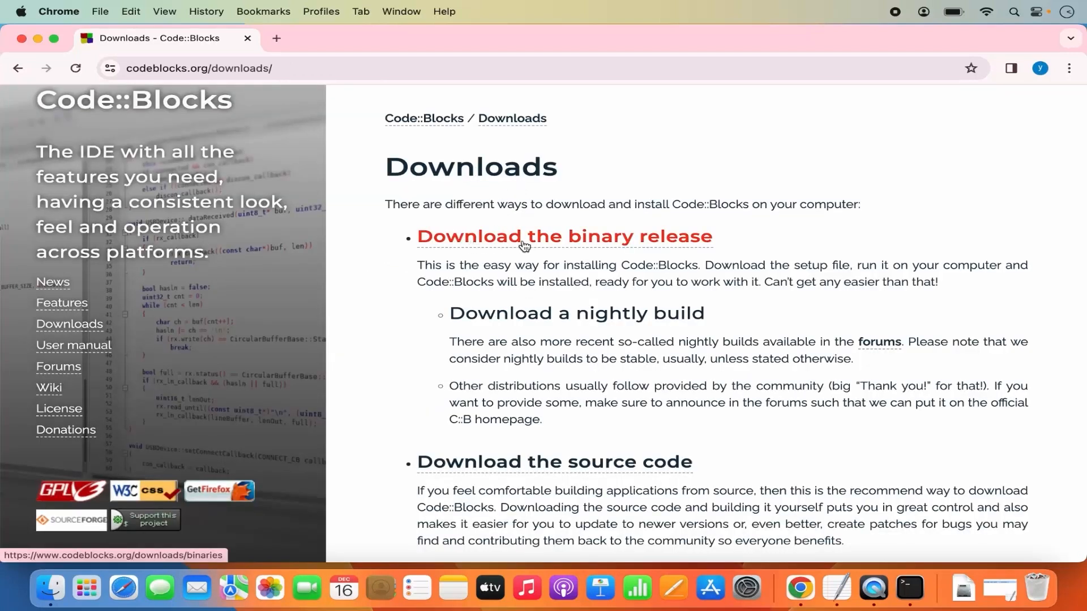
click(564, 242)
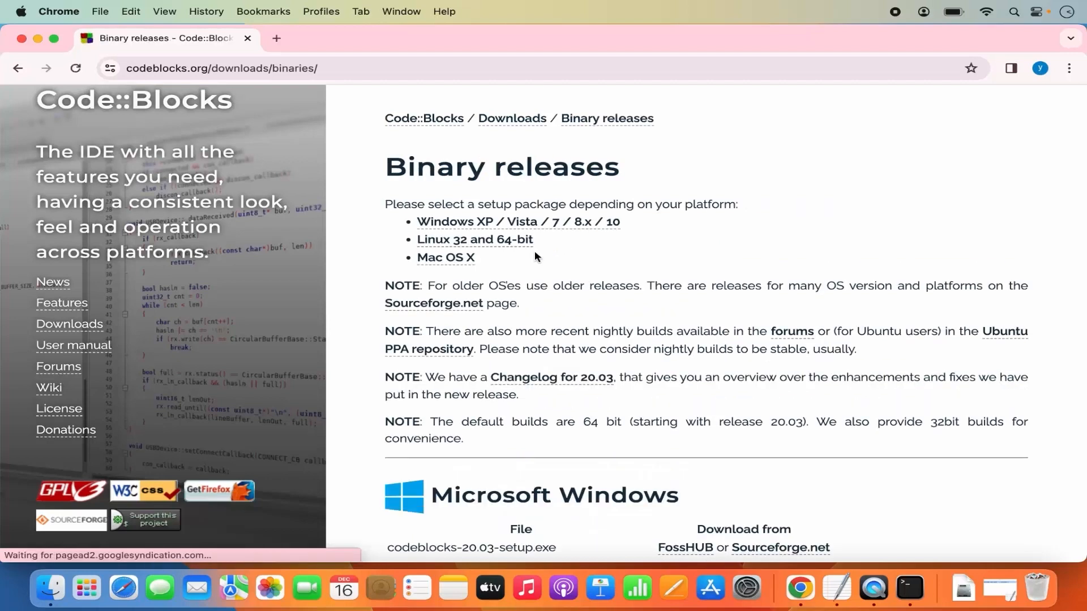
click(448, 263)
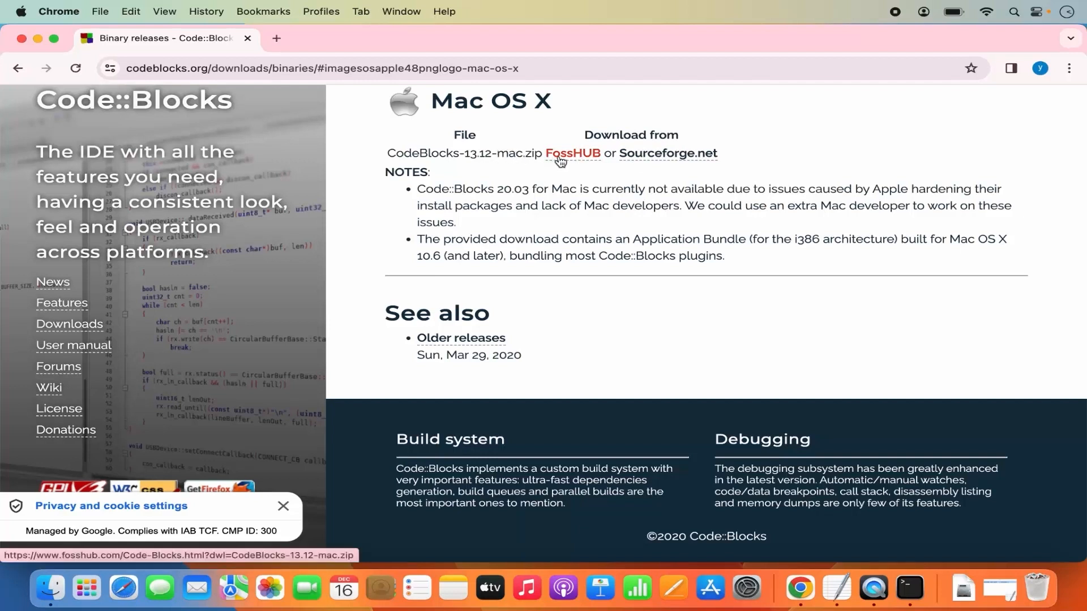
Download CodeBlocks-13.12-mac.zip from Sourceforge.net, accepting the site's privacy terms, and check the download's progress
scroll(561, 162, up, 1)
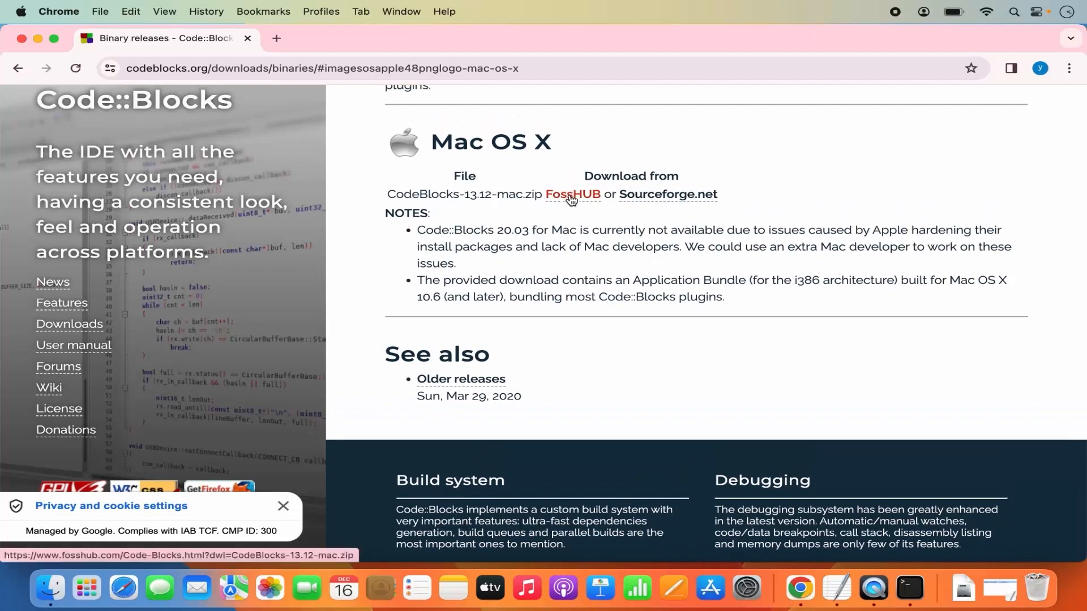
click(656, 199)
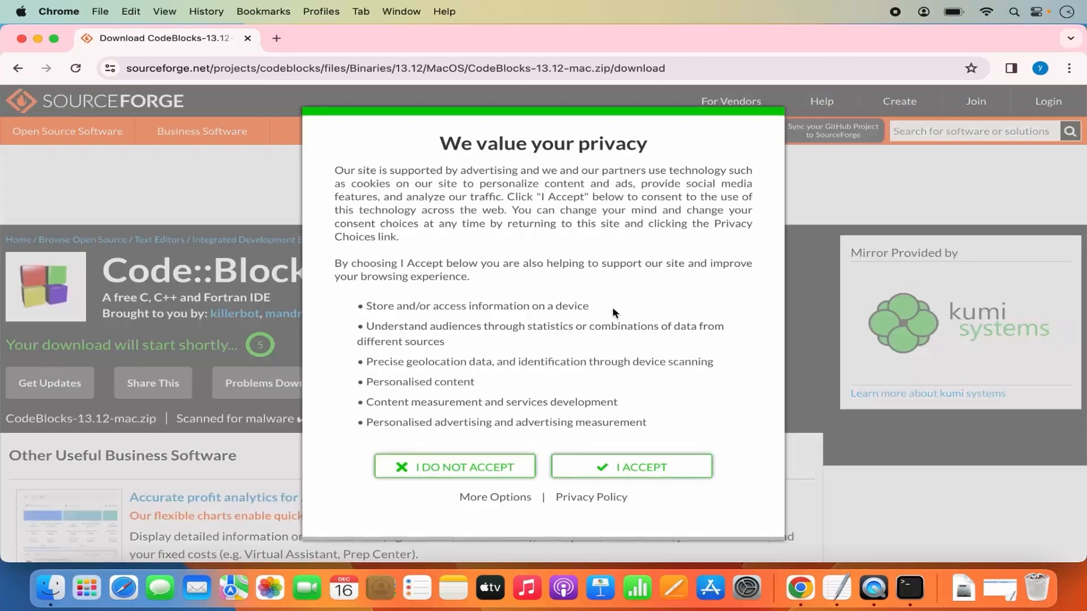
click(620, 467)
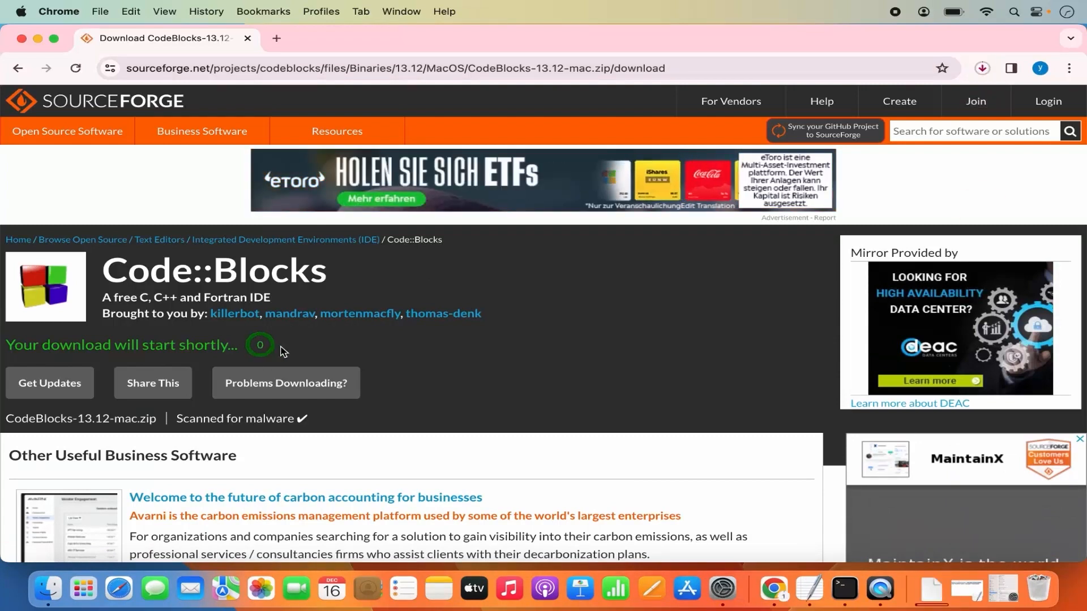
click(984, 69)
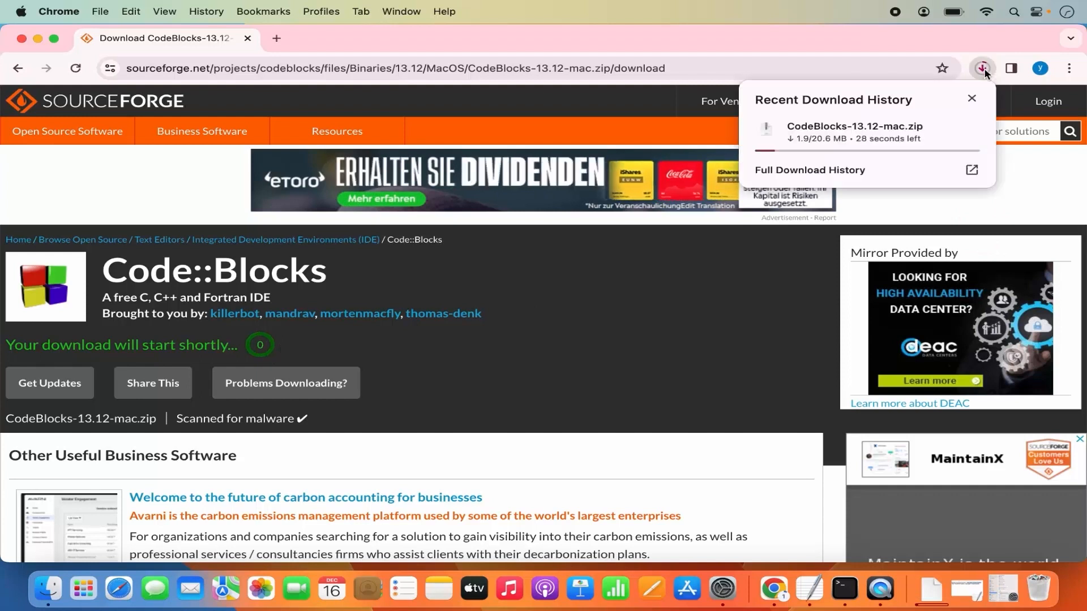
click(972, 99)
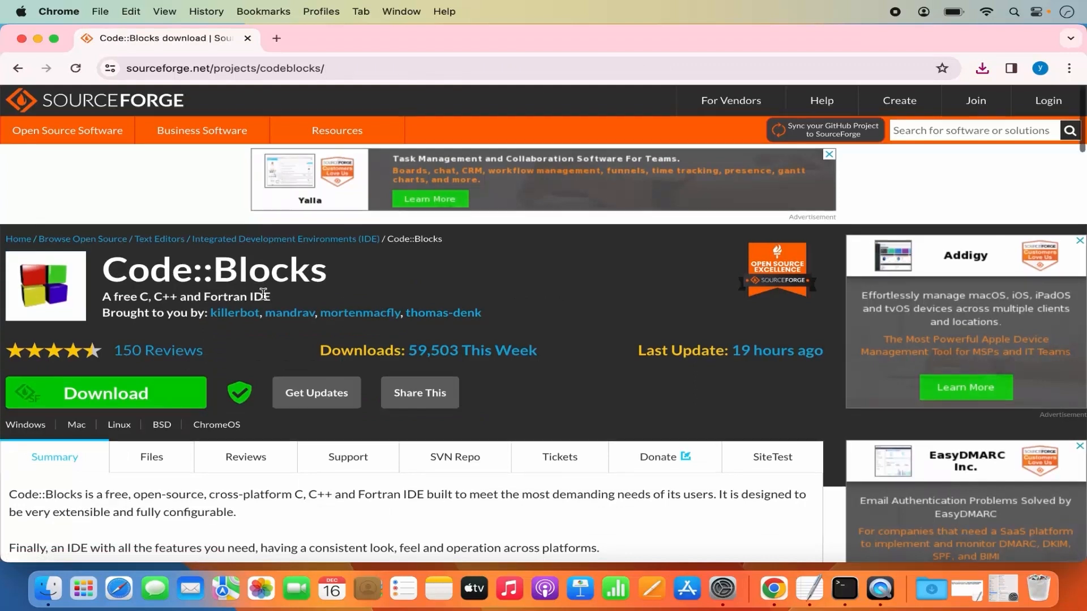
Browse the Code::Blocks project's files on SourceForge and download the latest version, codeblocks-17.12_OSX64.dmg
scroll(263, 293, down, 5)
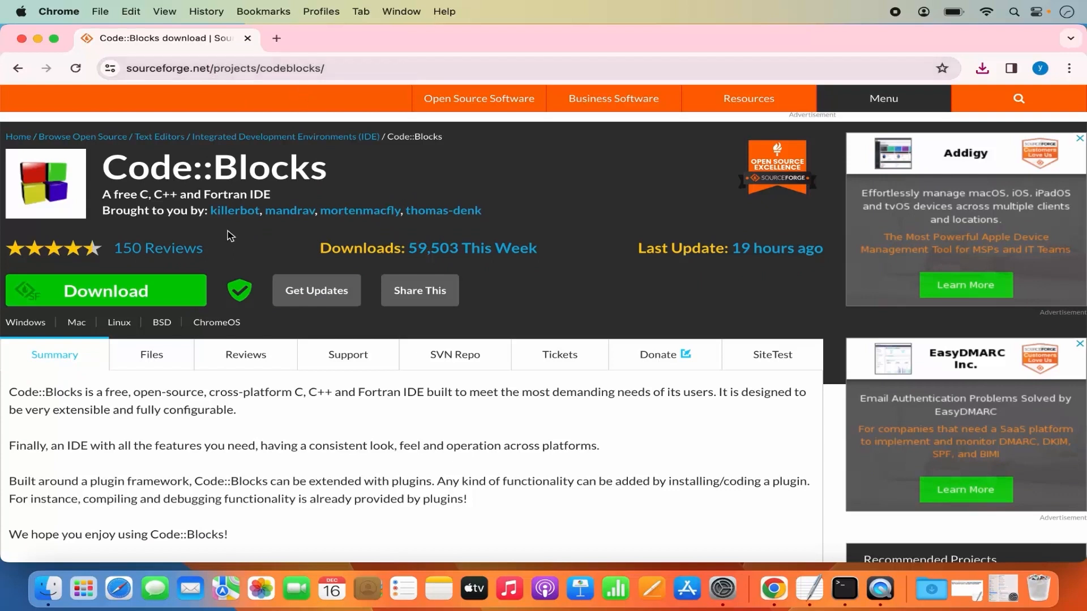
scroll(212, 277, down, 3)
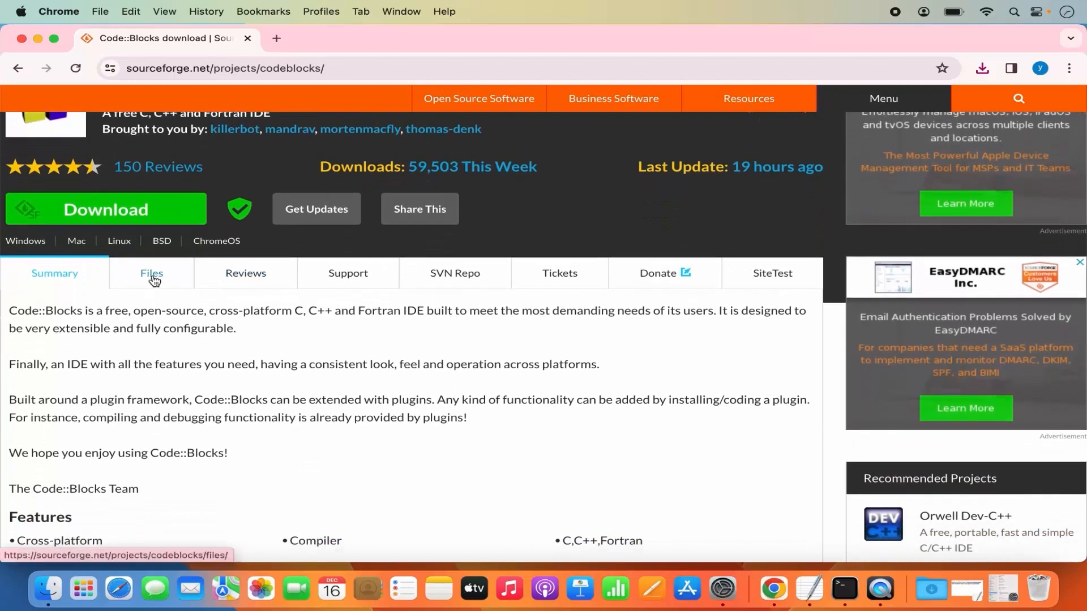
click(153, 279)
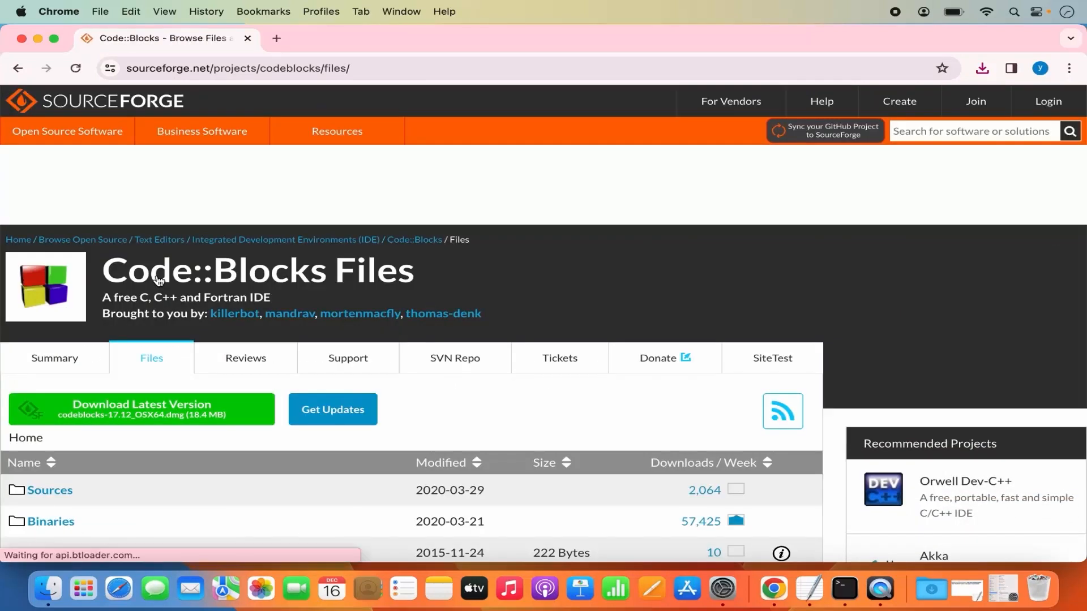
scroll(232, 385, down, 2)
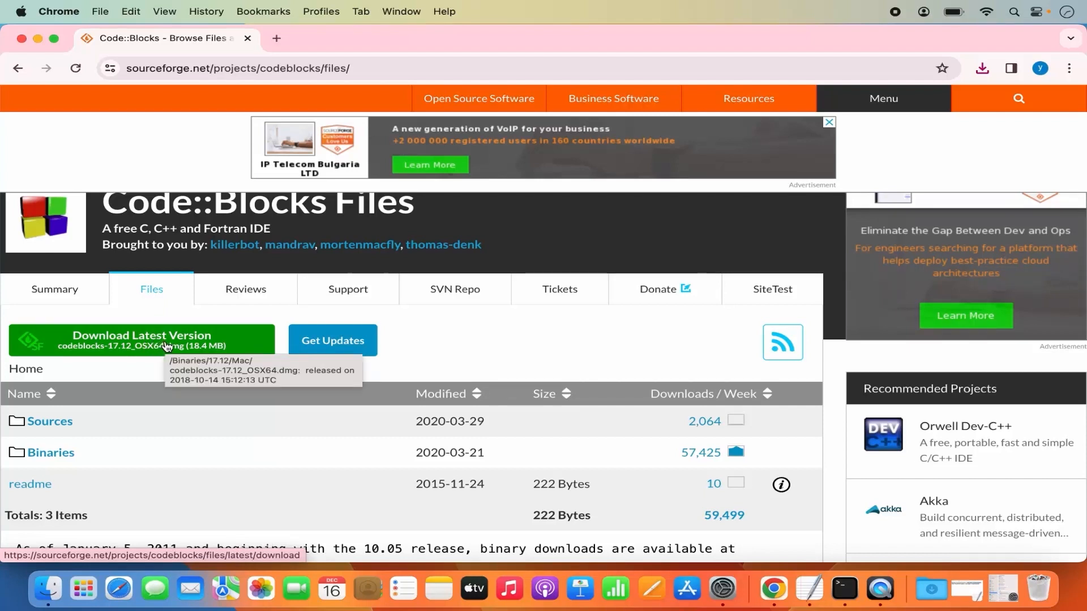
click(365, 63)
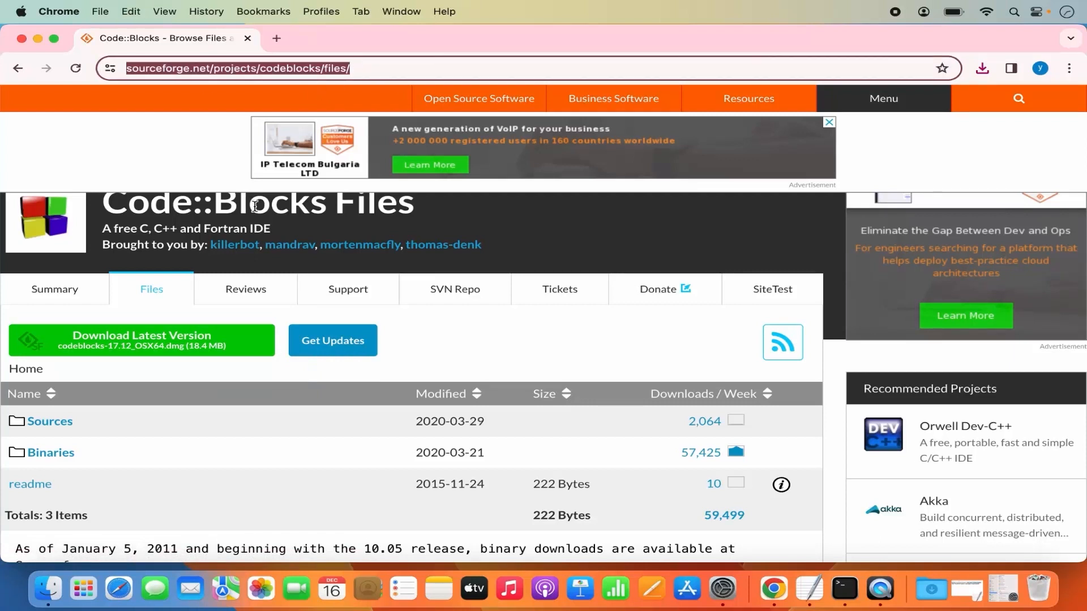
click(193, 347)
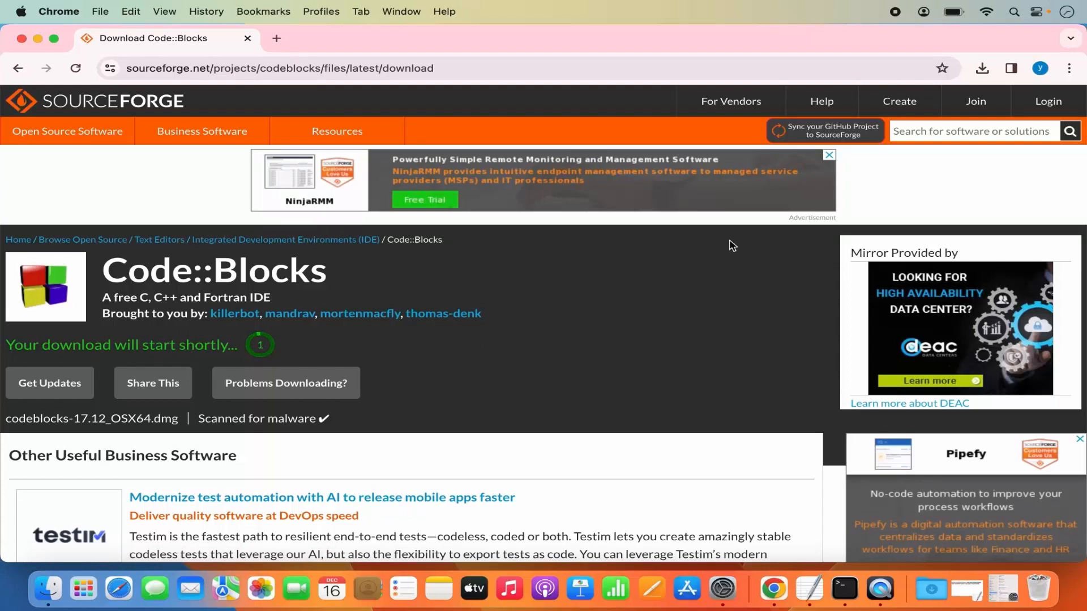
Open the downloaded codeblocks-17.12_OSX64.dmg disk image, centre its window, and minimise the browser
click(982, 68)
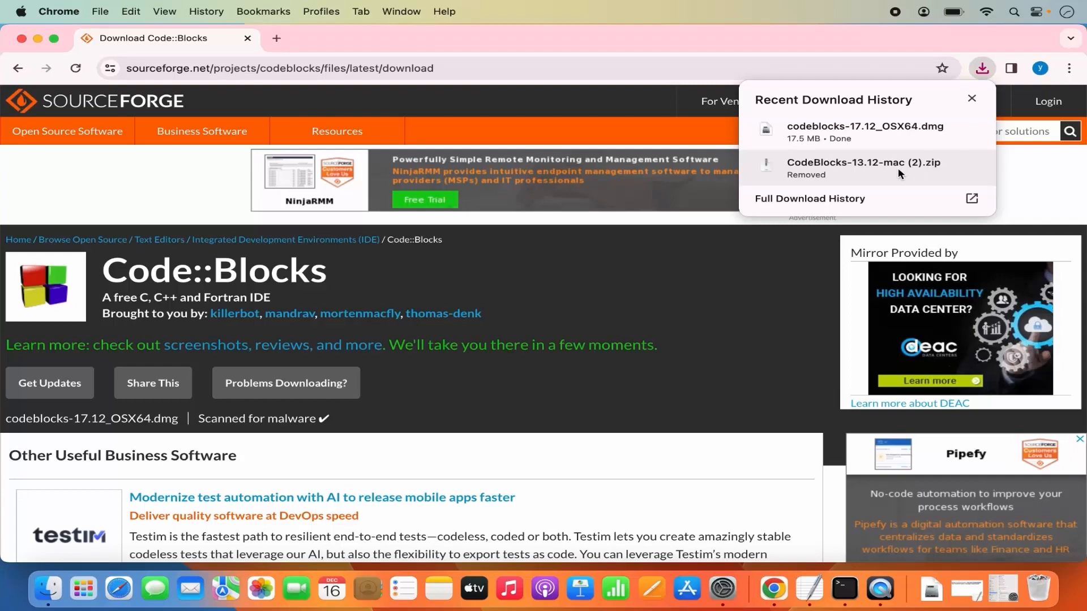
mouse_move(912, 139)
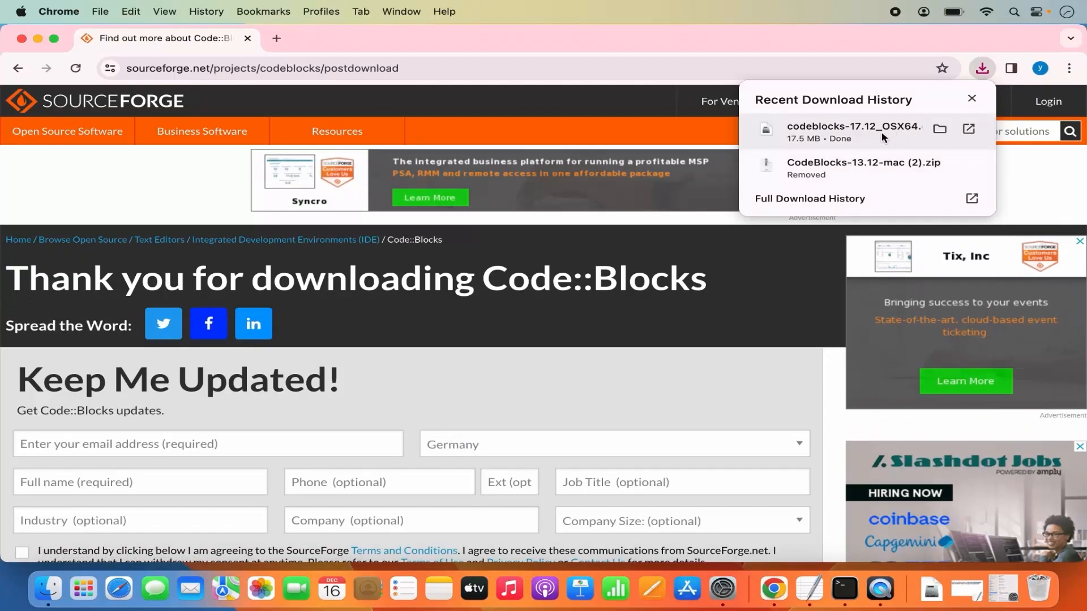
click(882, 136)
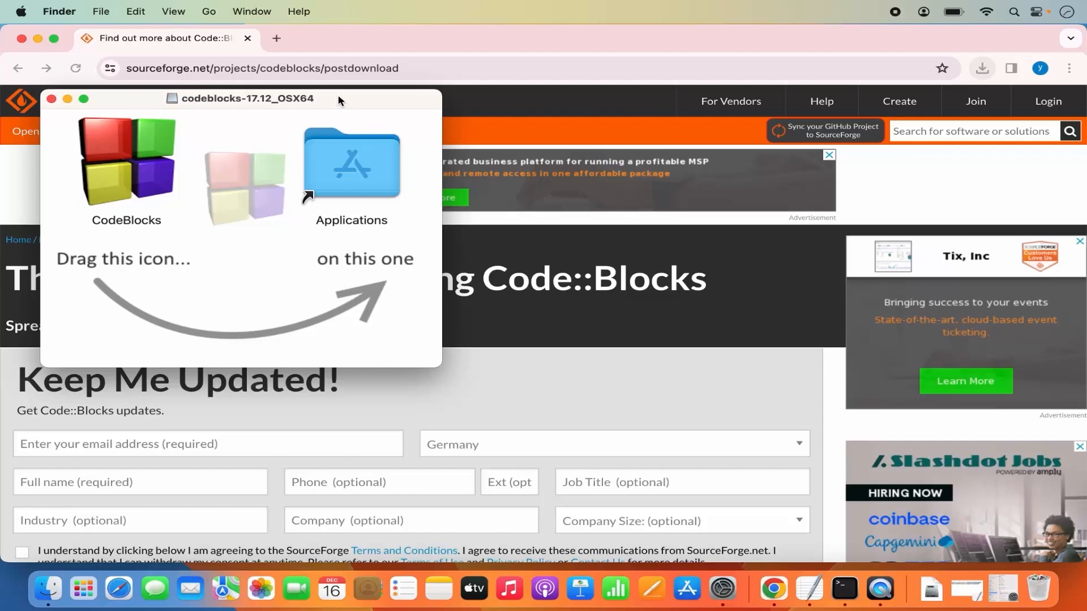
drag(338, 96, 654, 156)
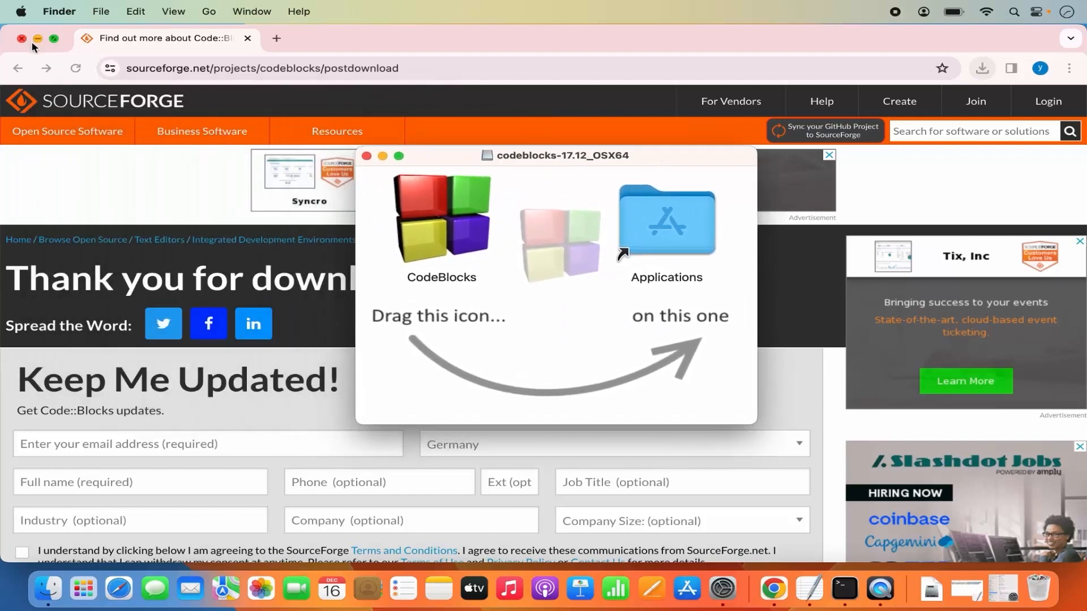
click(40, 39)
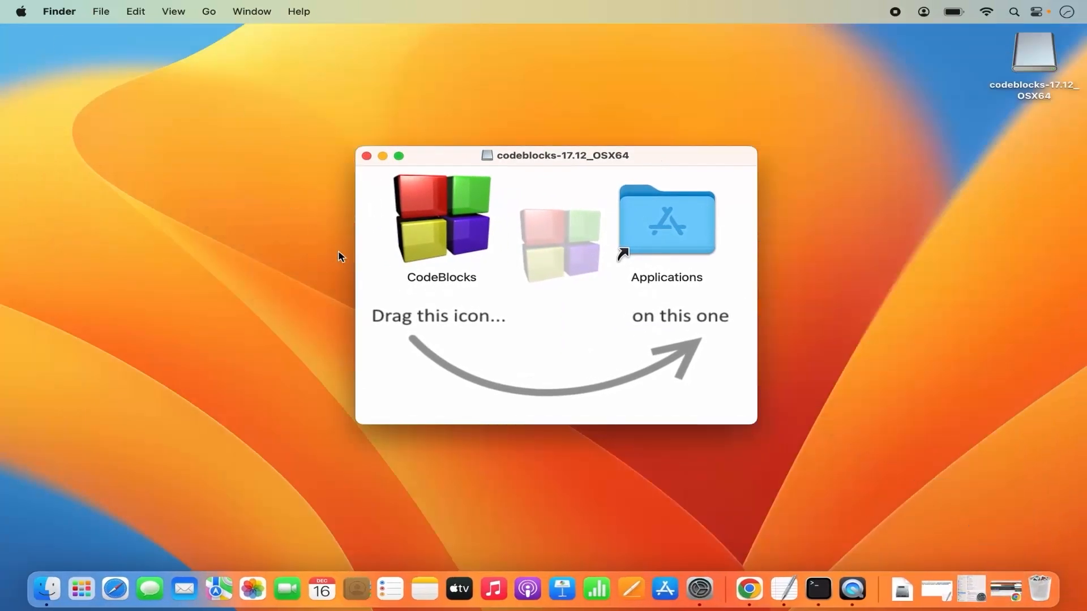
Install CodeBlocks by copying it from the disk image into Applications, and close the Applications and disk image windows
click(839, 283)
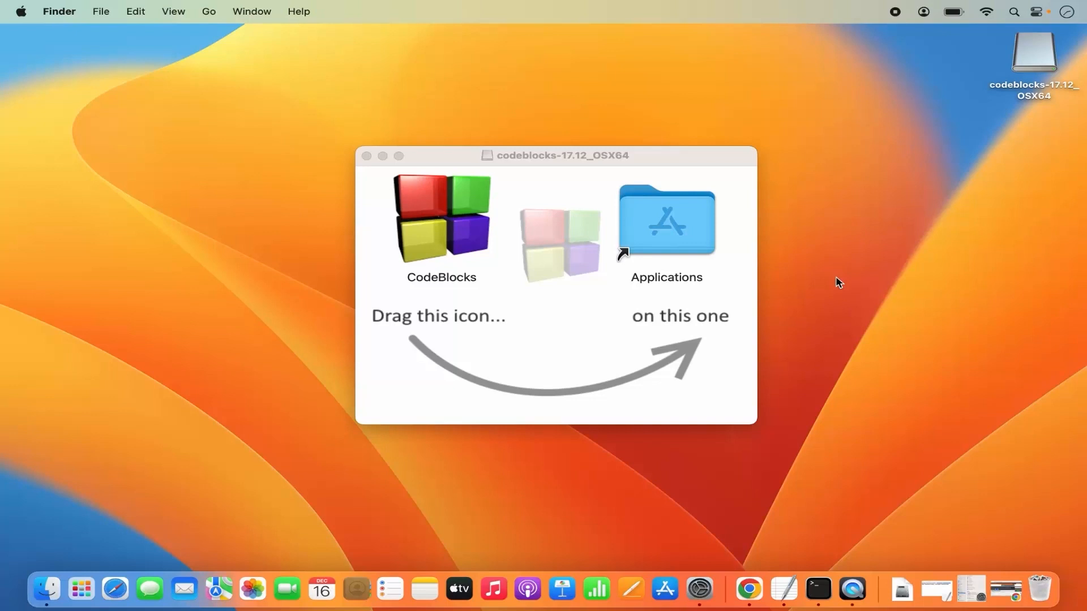
click(423, 230)
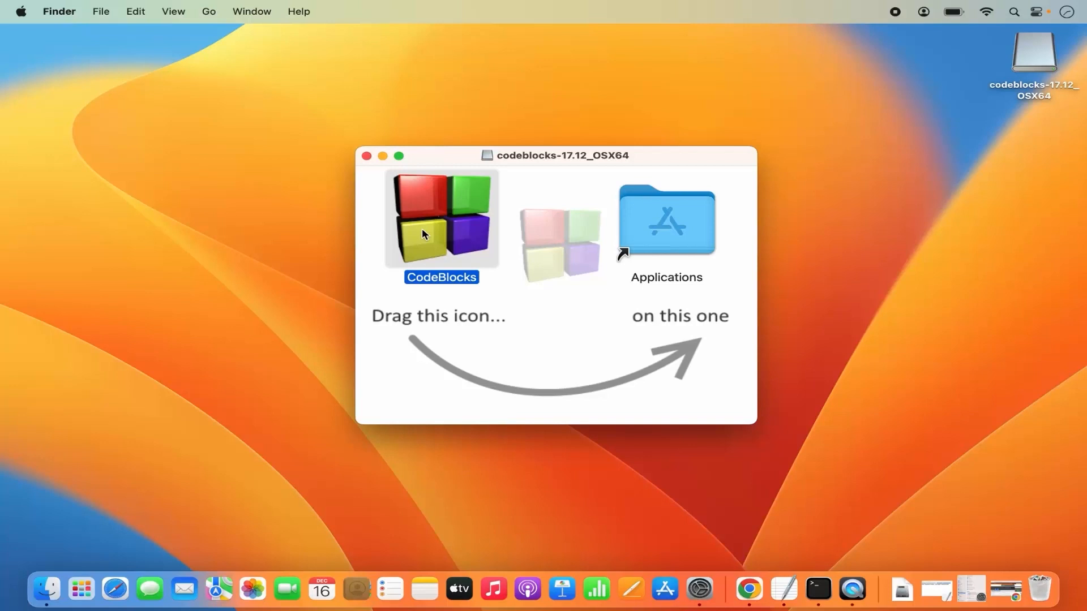
drag(423, 229, 653, 242)
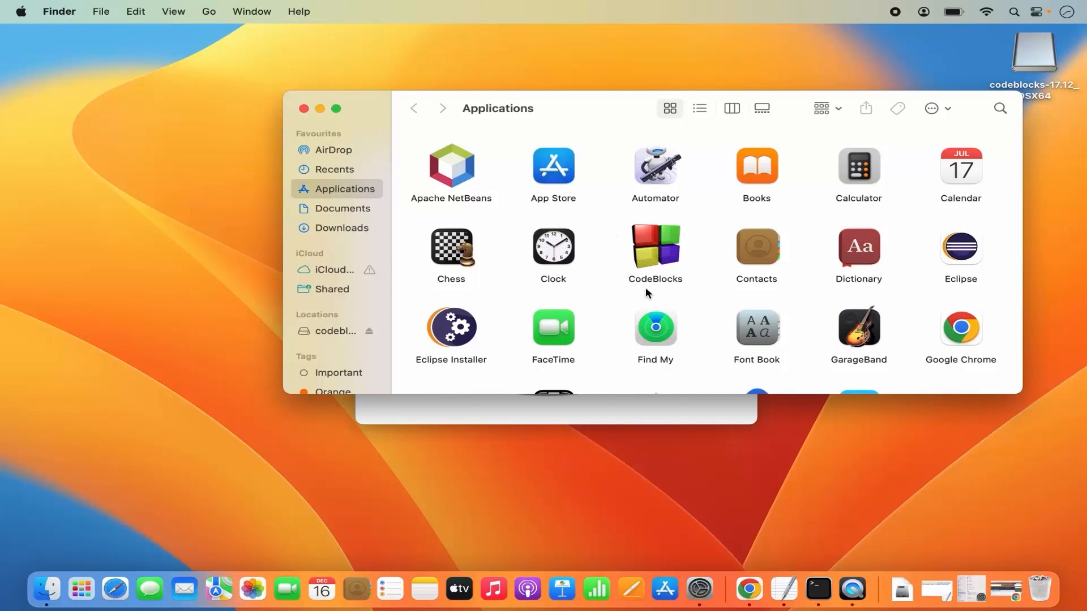
click(304, 108)
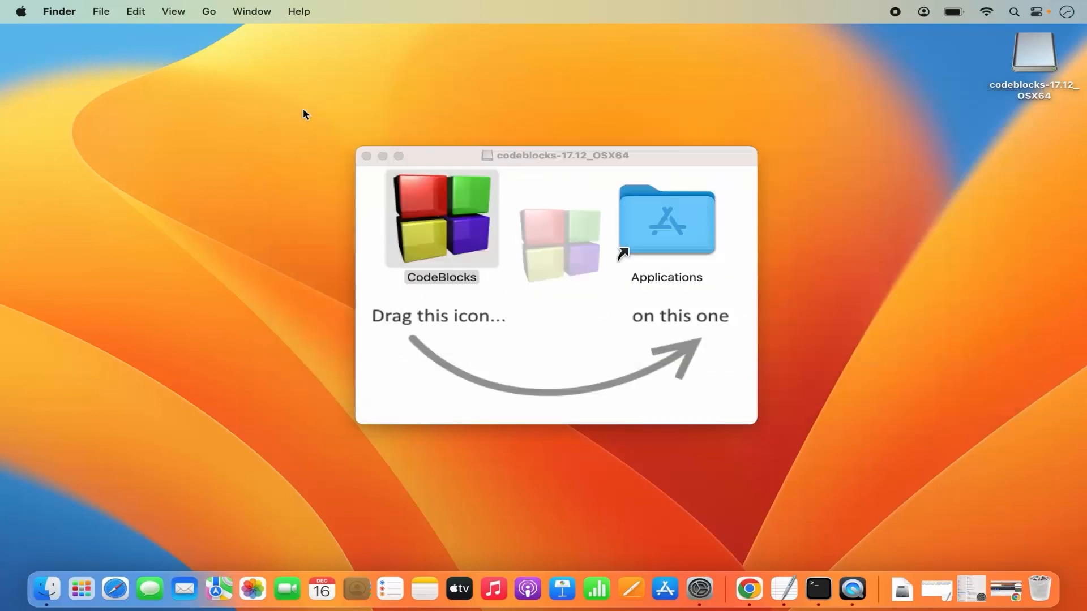
click(366, 157)
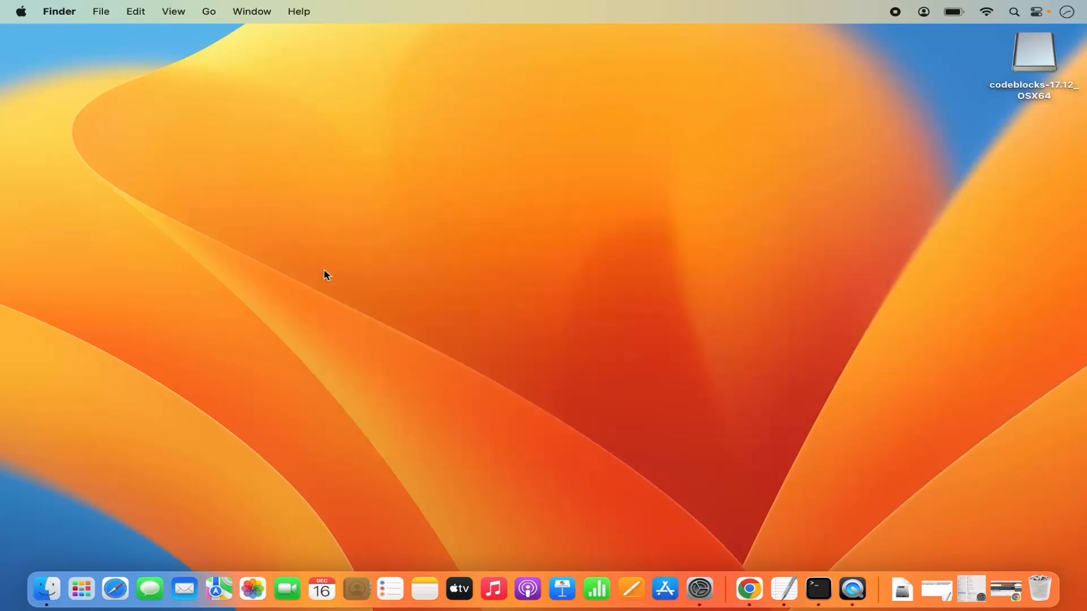
Launch the newly installed CodeBlocks from the Mac's installed apps
click(82, 588)
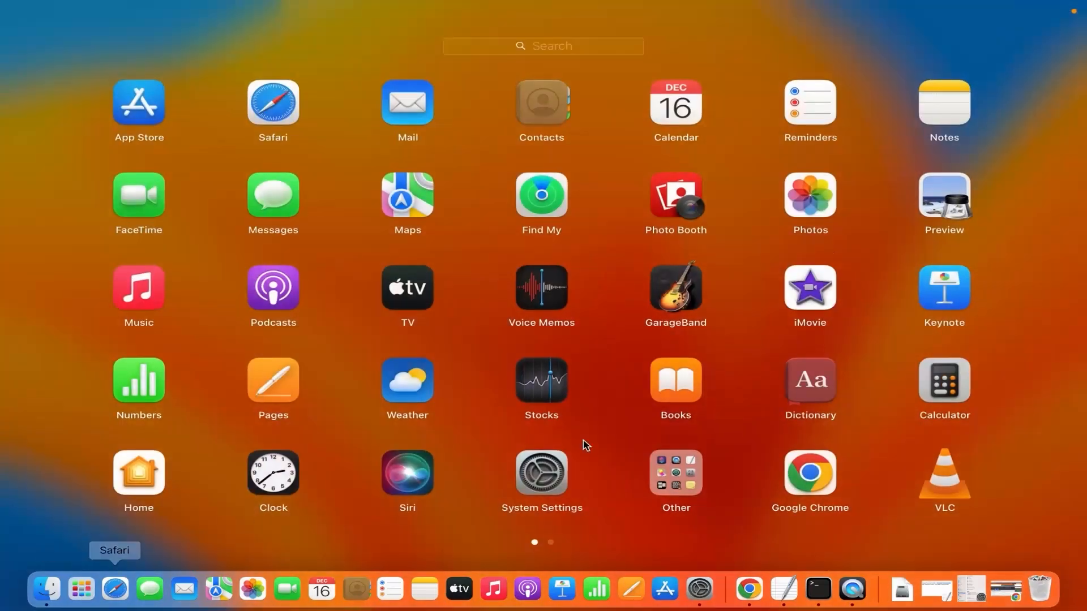
scroll(586, 446, right, 5)
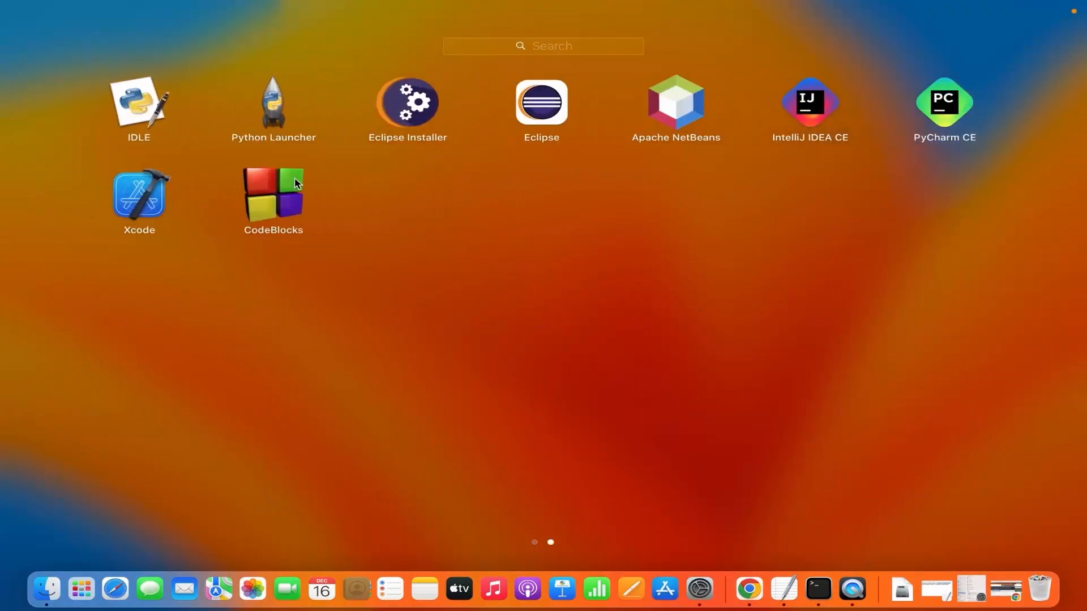
click(279, 213)
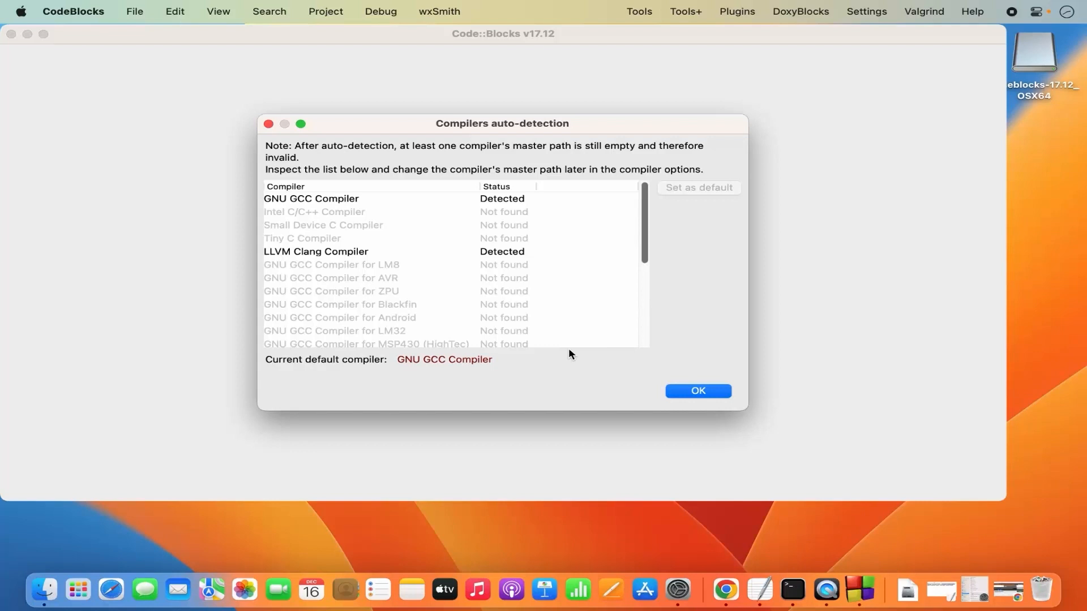
Select the GNU GCC Compiler among the auto-detected compilers, accept the detection results, and enlarge the CodeBlocks window to fill the screen
click(311, 256)
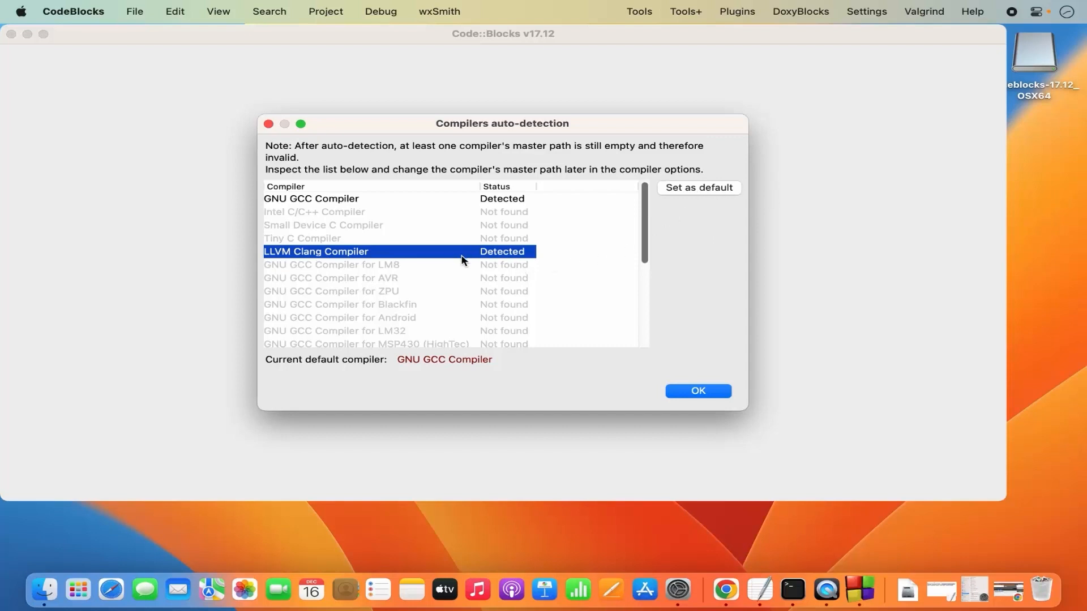
click(358, 199)
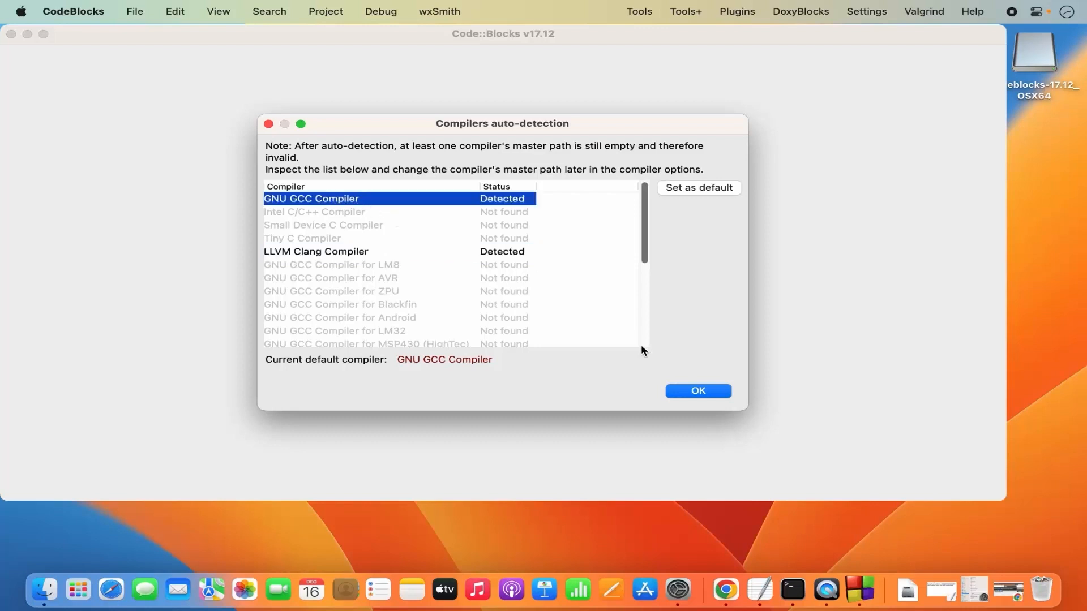
click(685, 394)
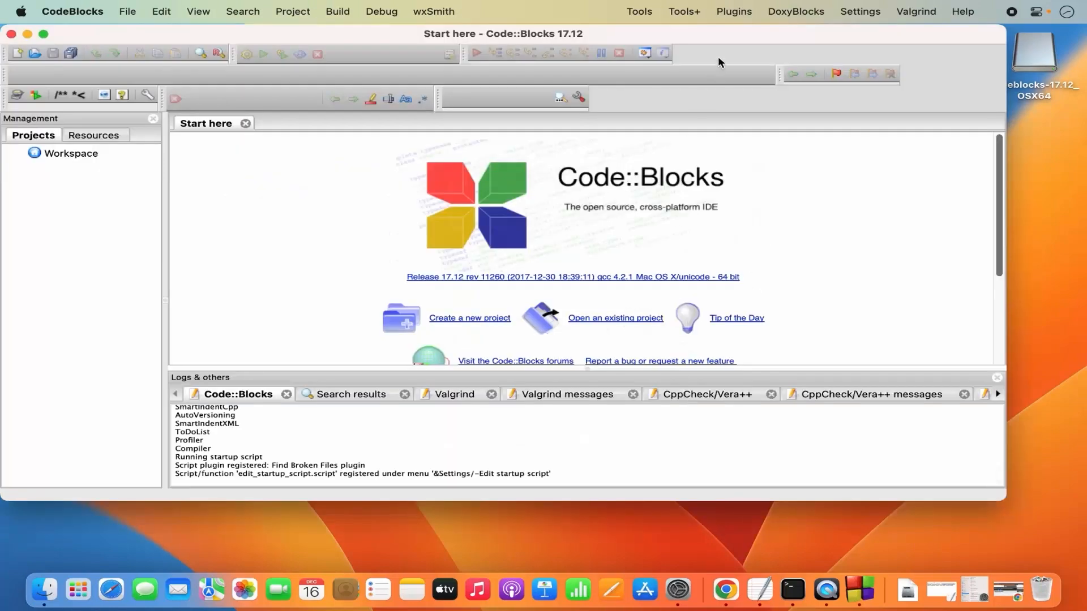
double_click(709, 39)
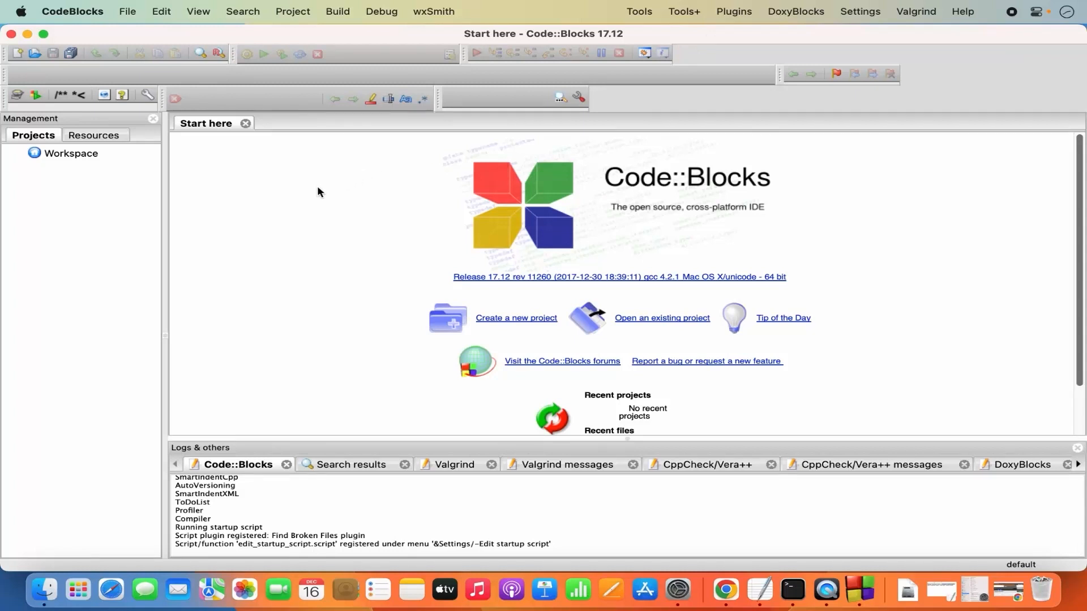
Start a new project based on the Console application template
click(127, 12)
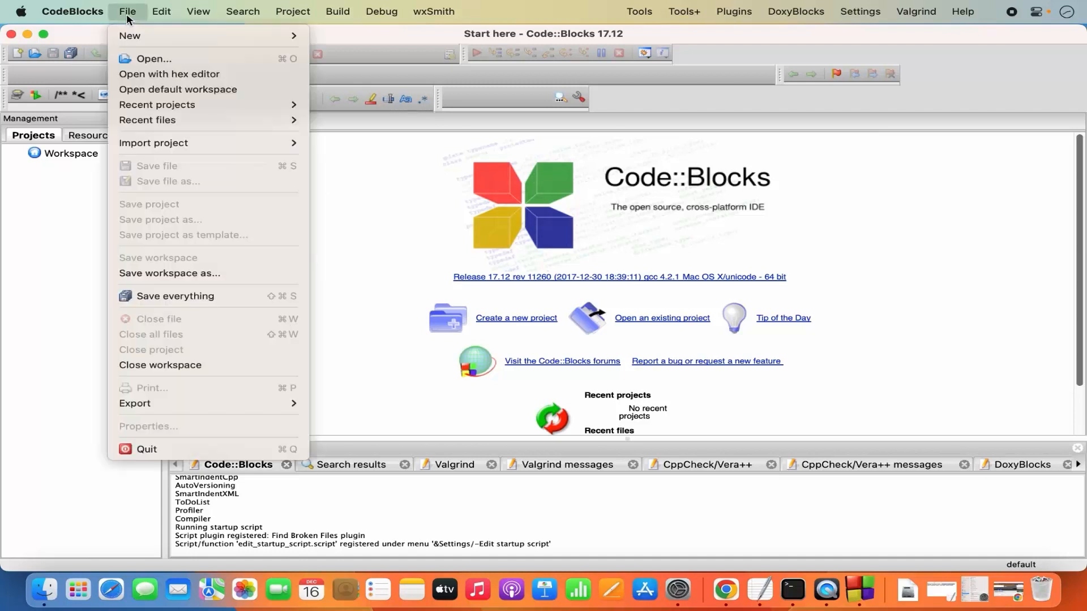
mouse_move(178, 36)
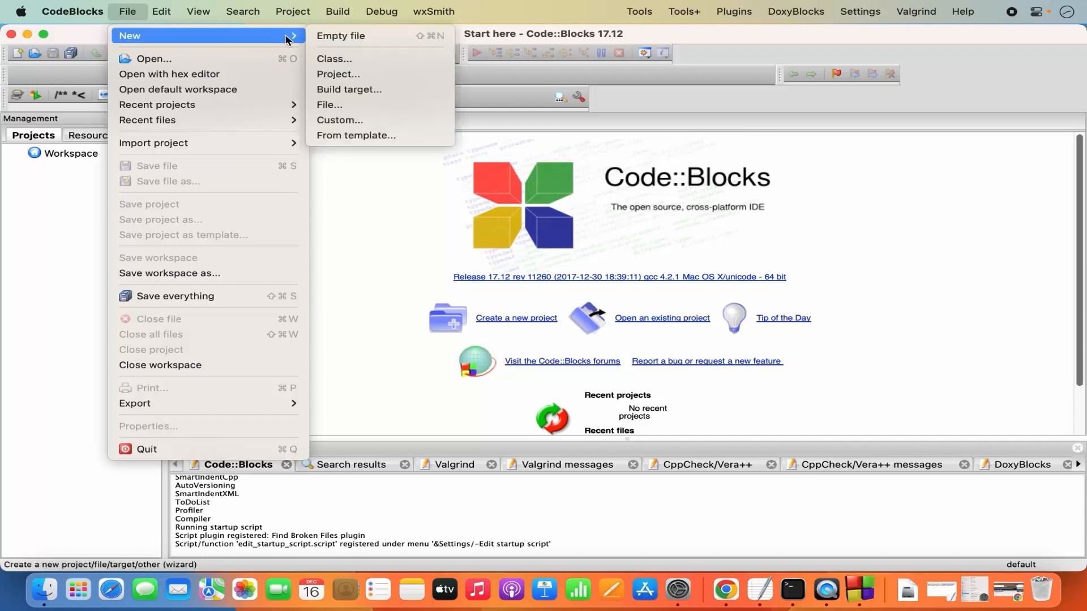
click(331, 74)
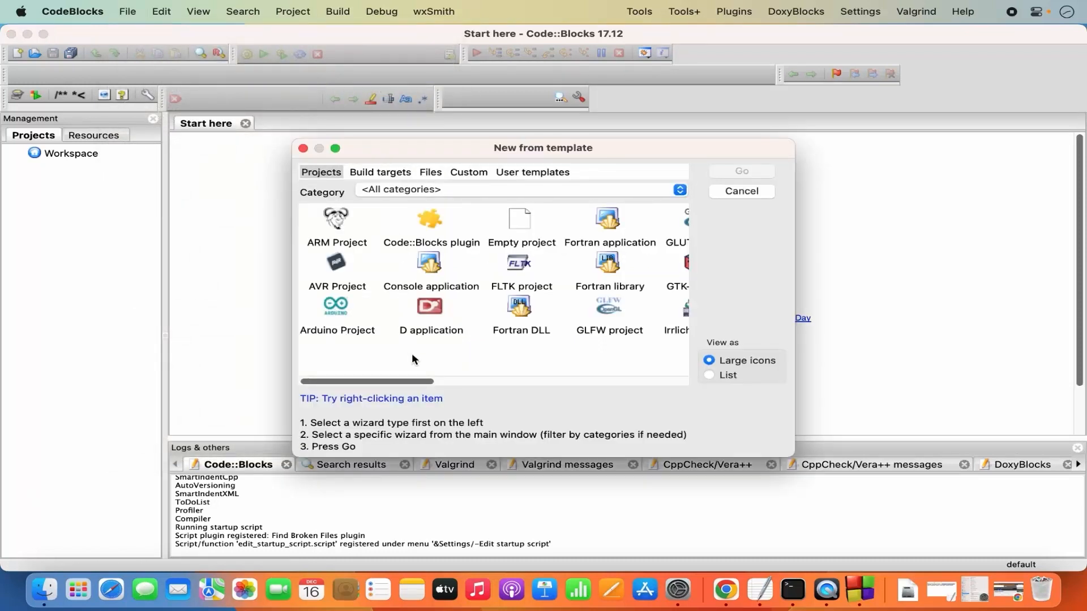
scroll(412, 359, right, 10)
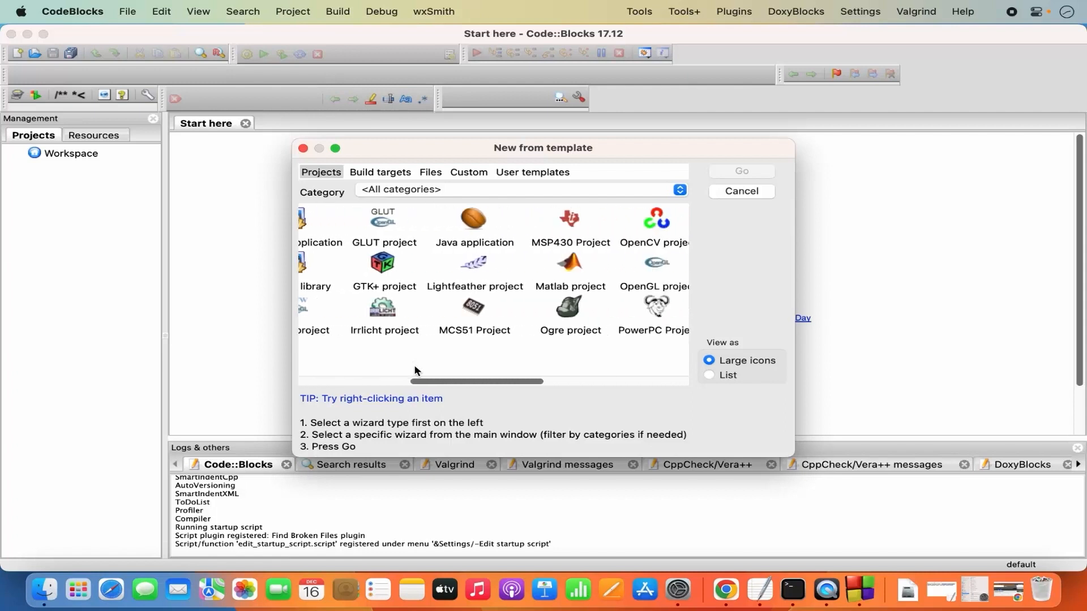
scroll(415, 370, right, 6)
scroll(415, 371, left, 15)
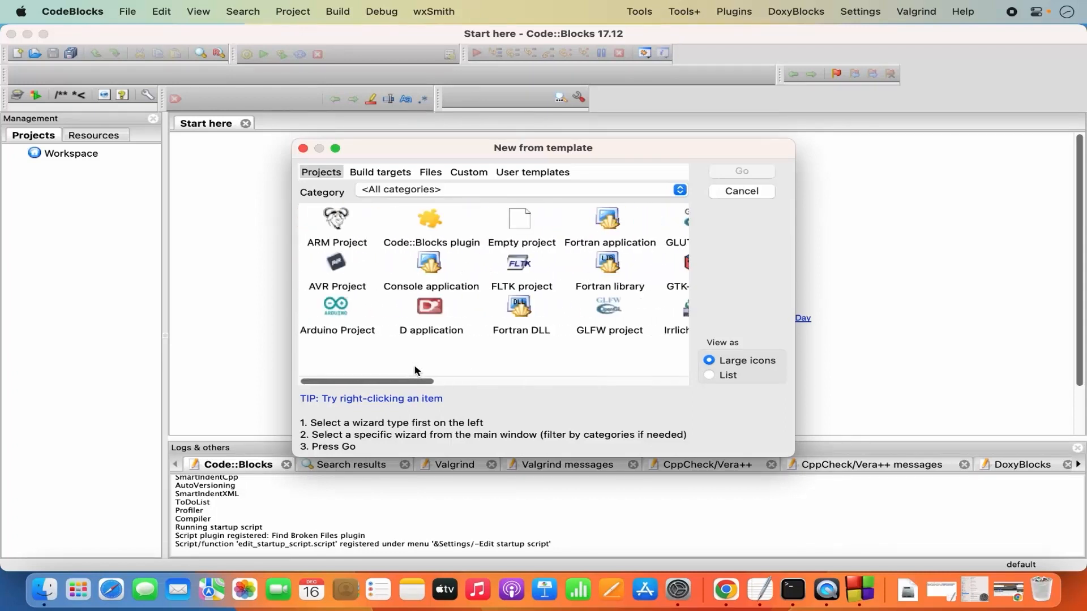
click(430, 271)
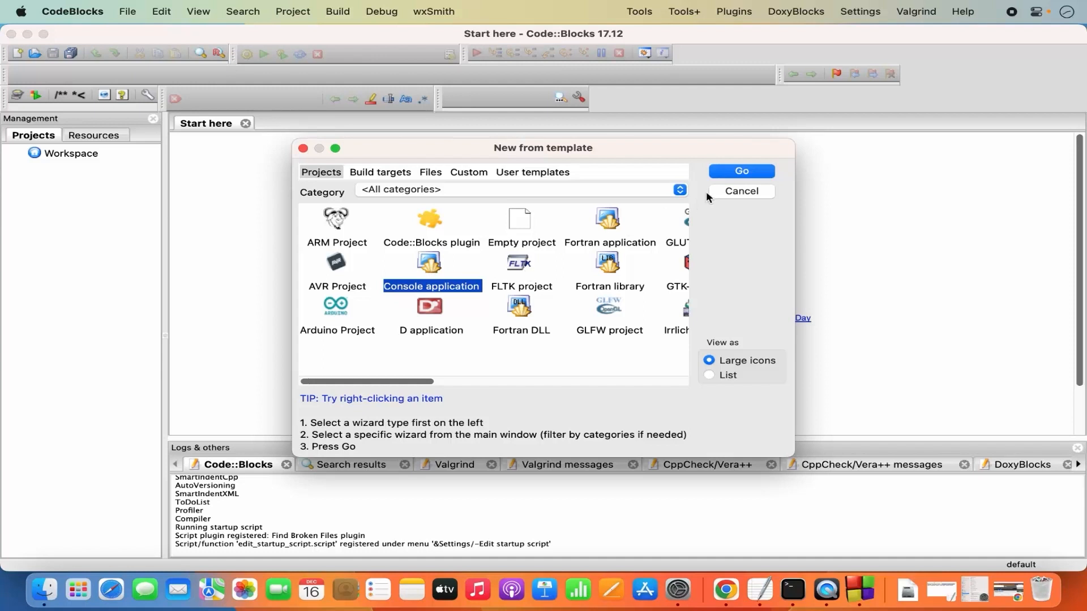
click(728, 173)
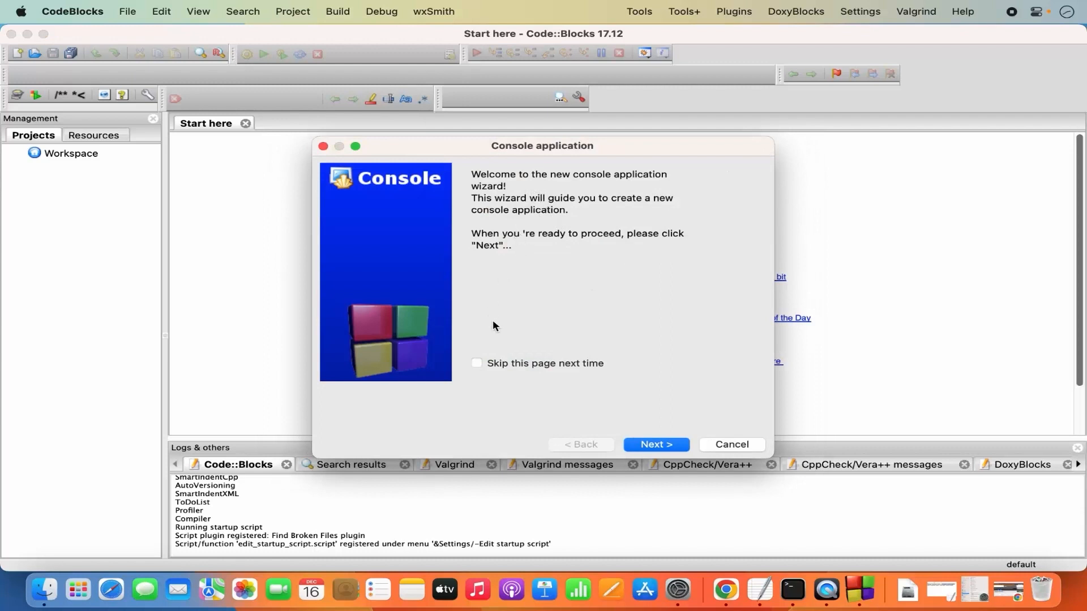
Pass the console wizard's welcome page and choose C++ as the project's language
click(650, 446)
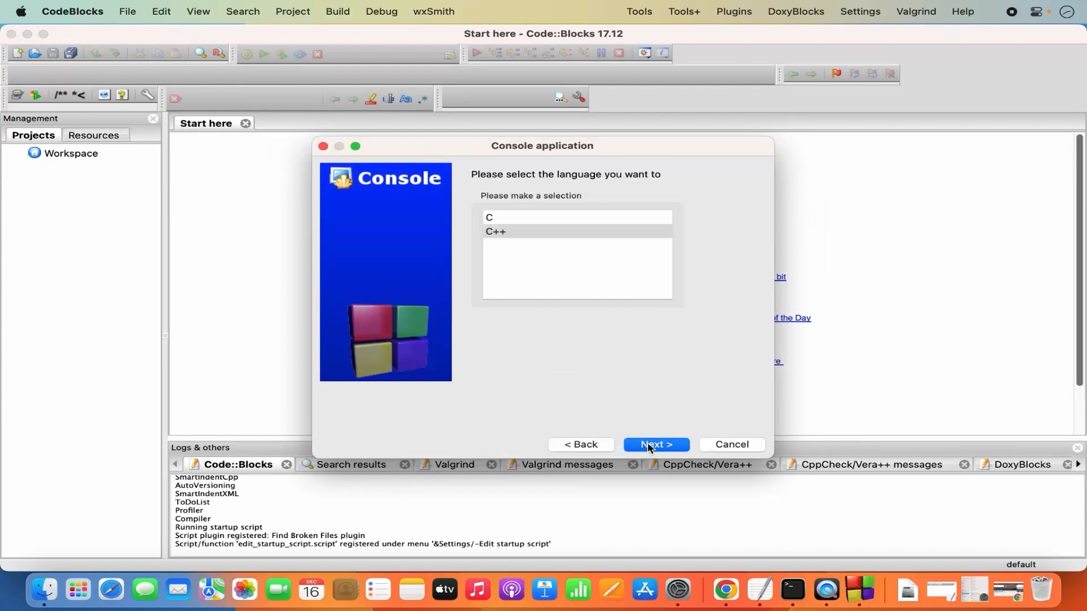
click(498, 233)
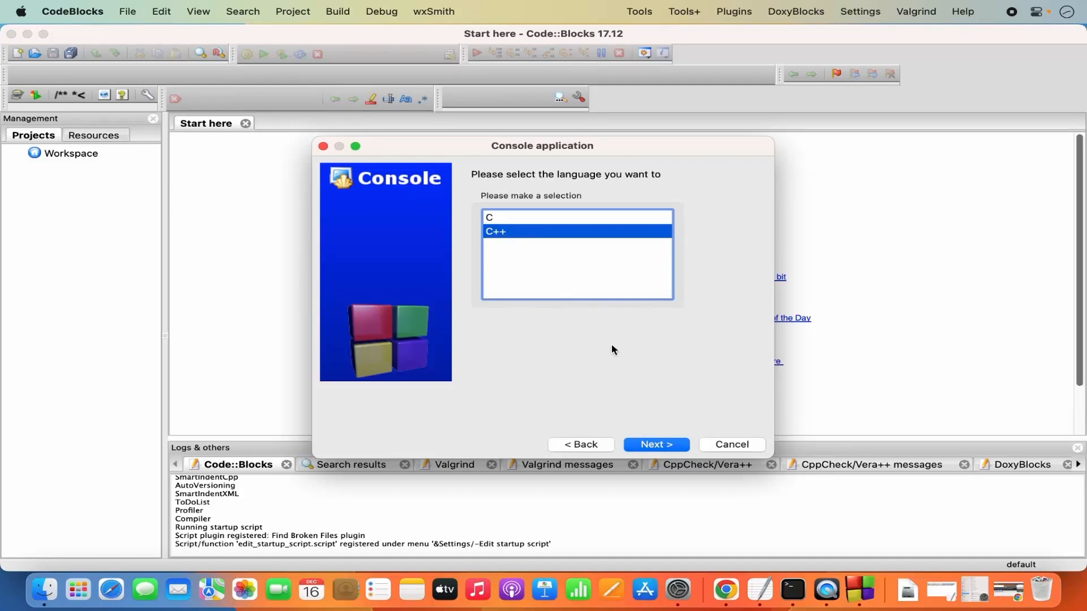
click(658, 446)
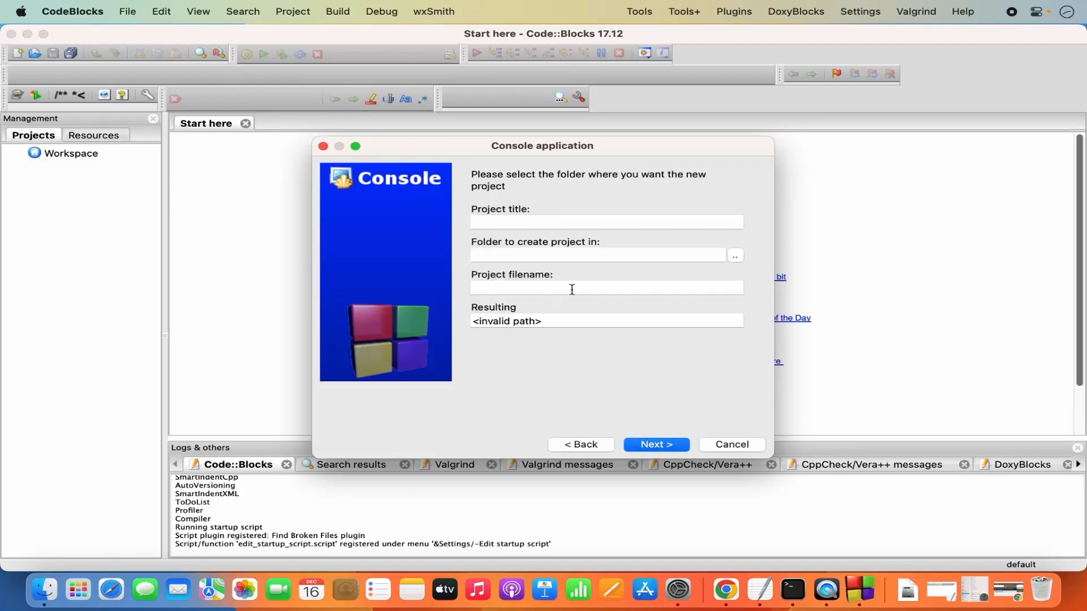
Title the project HelloWorld and set the Documents folder as the place to create it
click(519, 224)
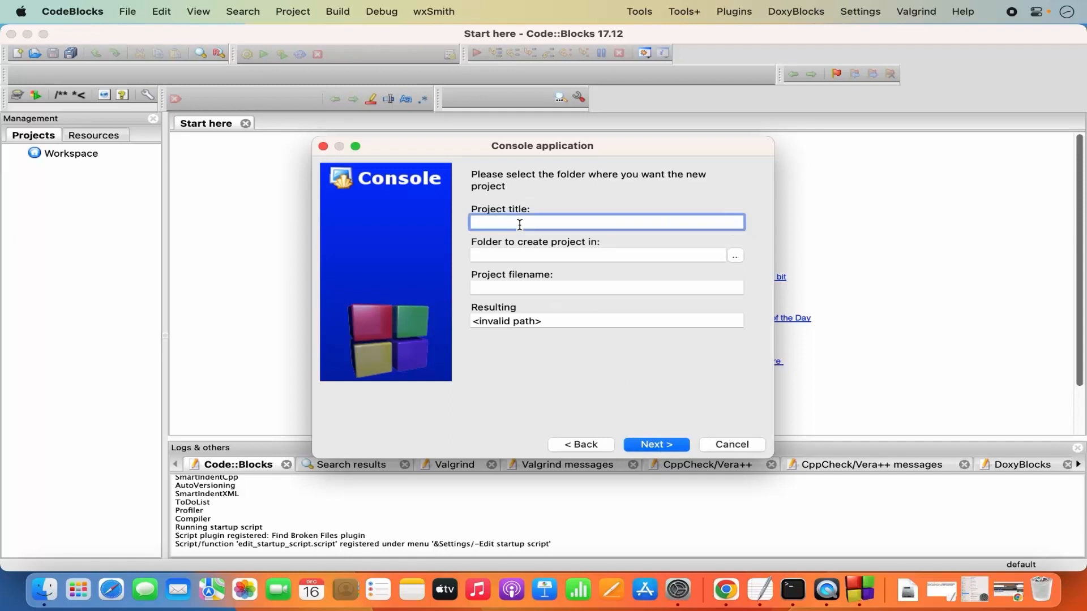
text(HelloWorld)
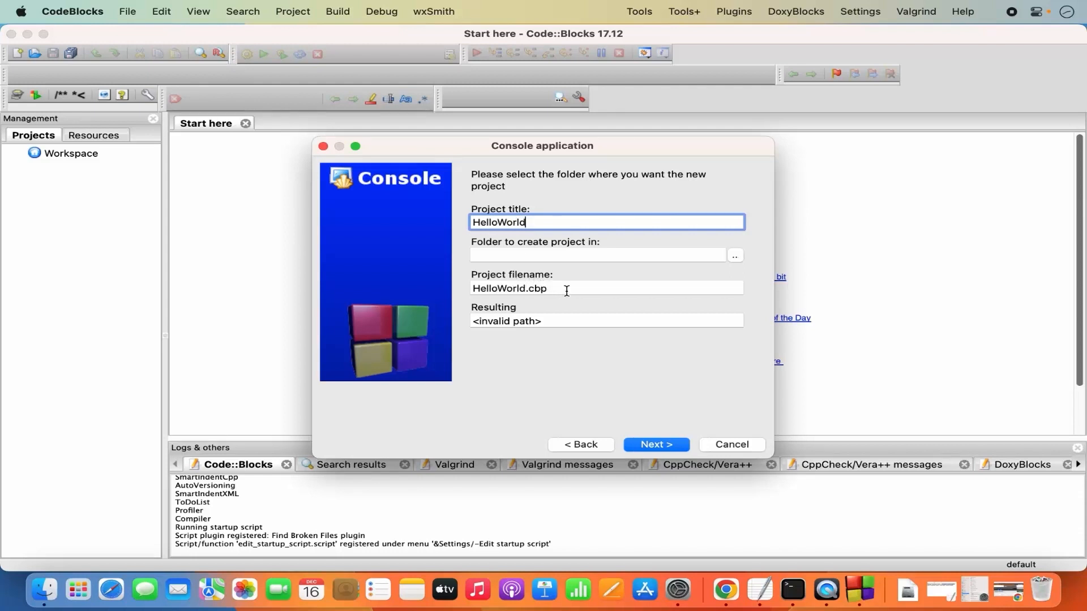
click(735, 256)
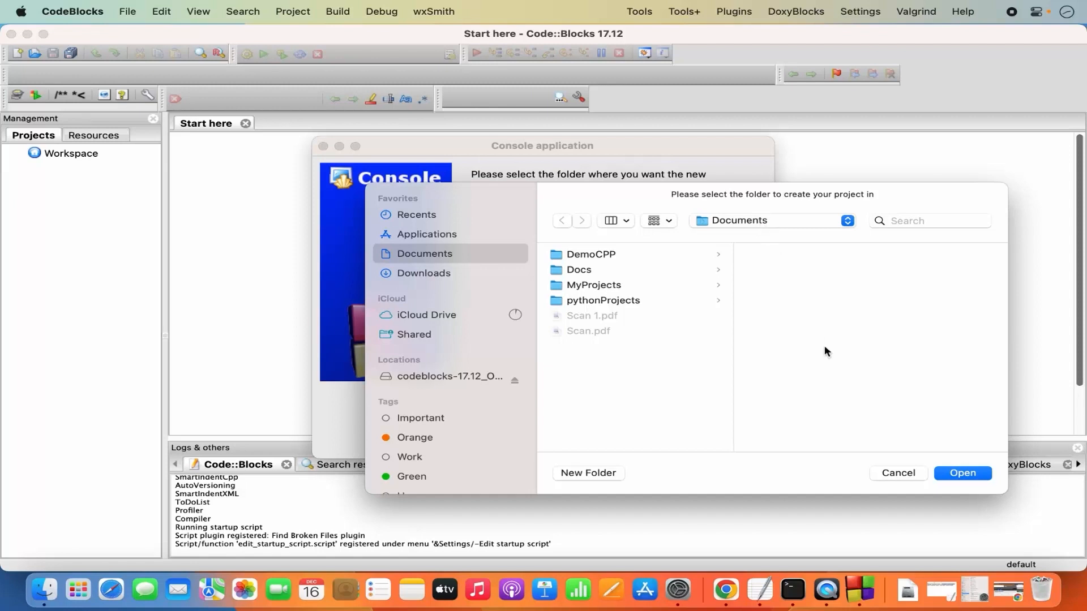
click(961, 473)
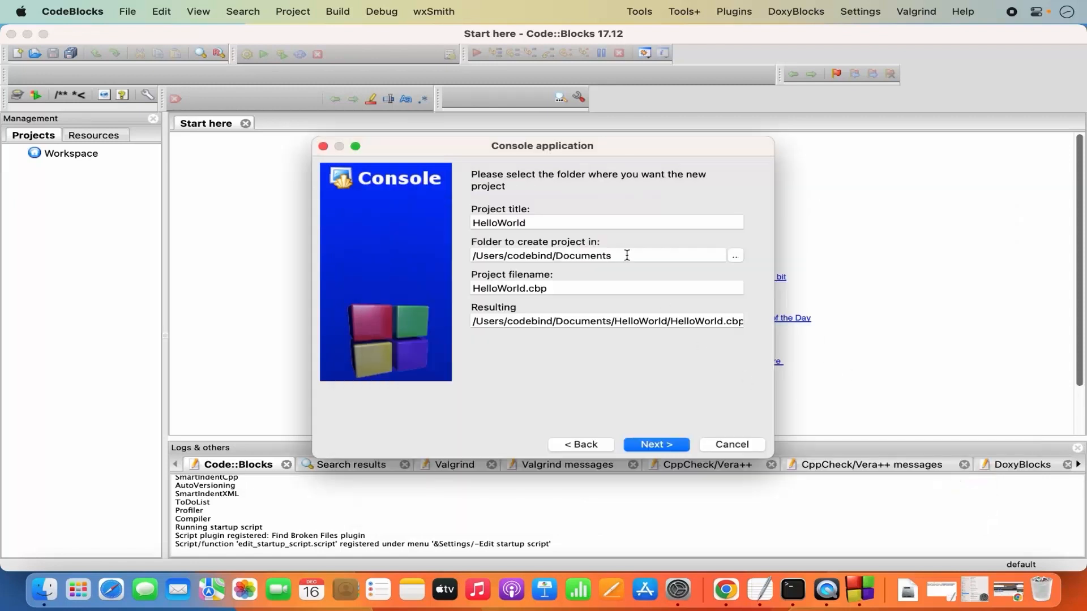
click(656, 447)
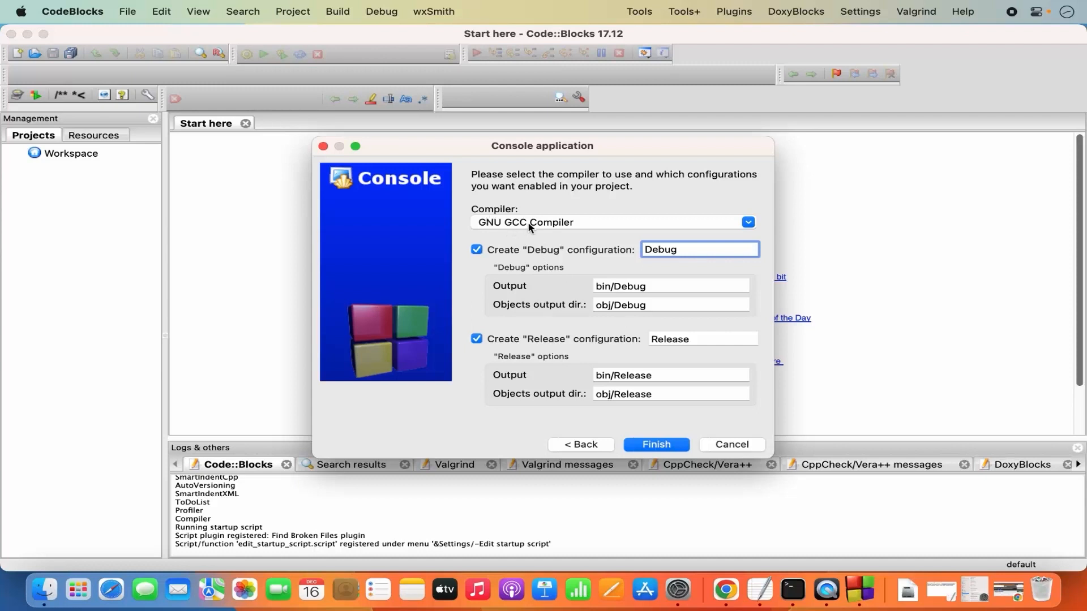
Review the compiler choices, keep GNU GCC Compiler with the Debug and Release configurations, and finish creating the project
click(747, 223)
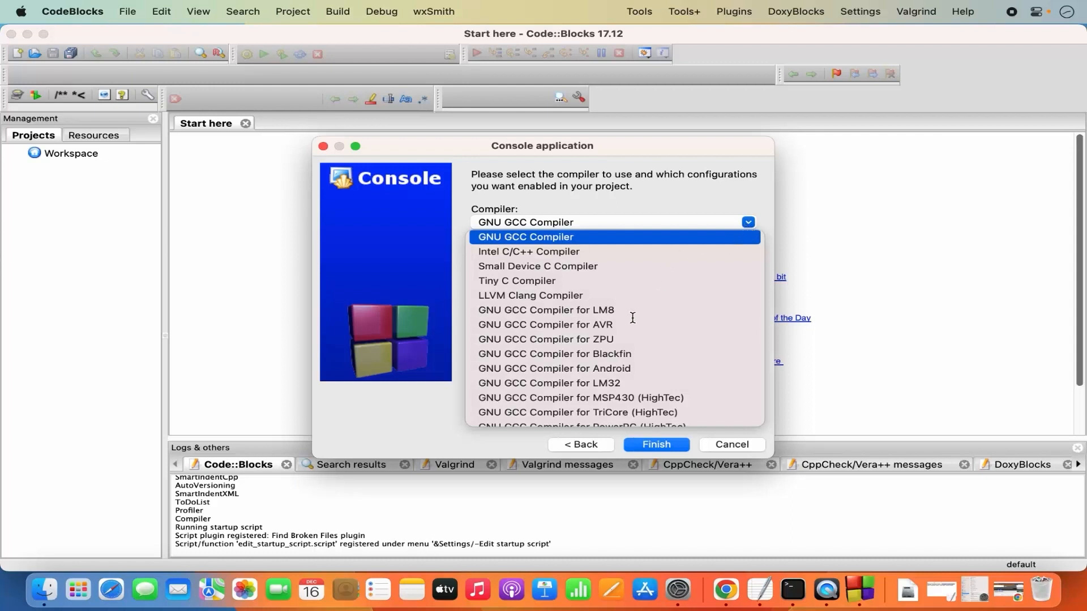
click(638, 214)
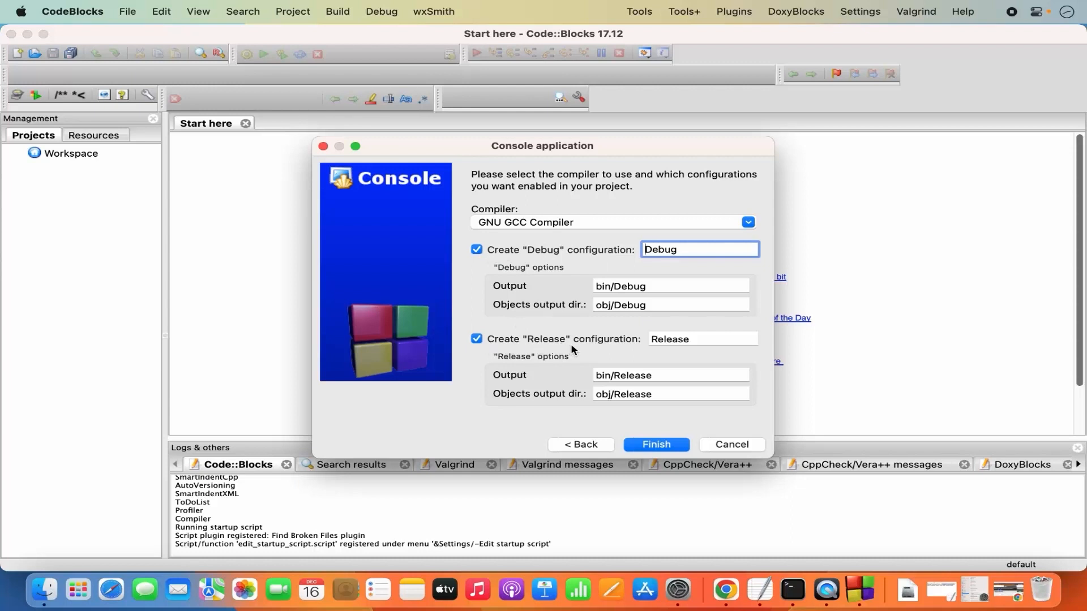
click(645, 446)
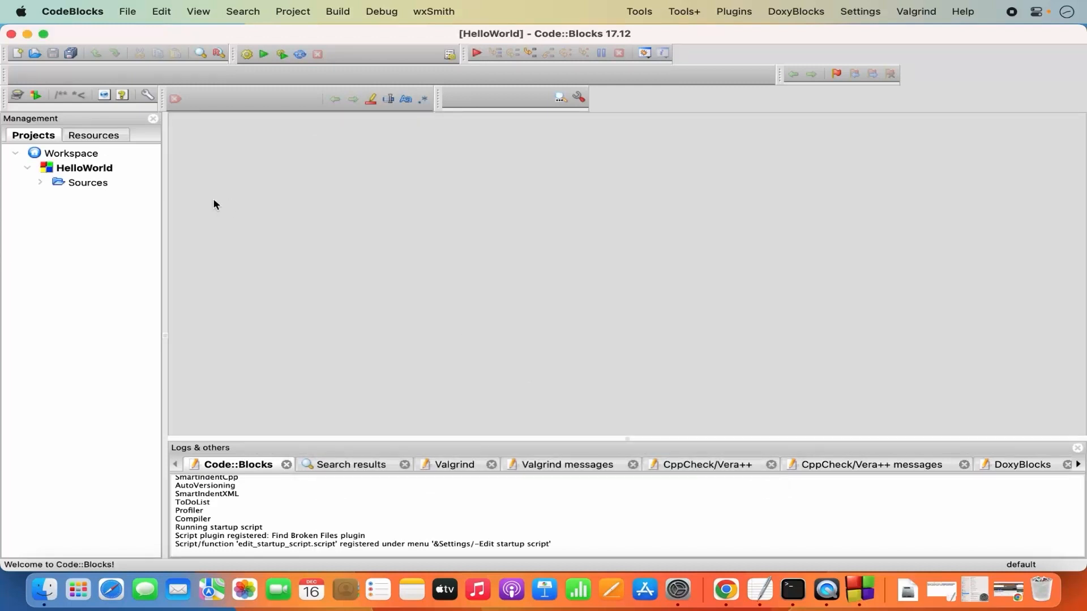
Try to open the source file in HelloWorld's Sources folder, and ignore the crash report
click(40, 183)
double_click(99, 198)
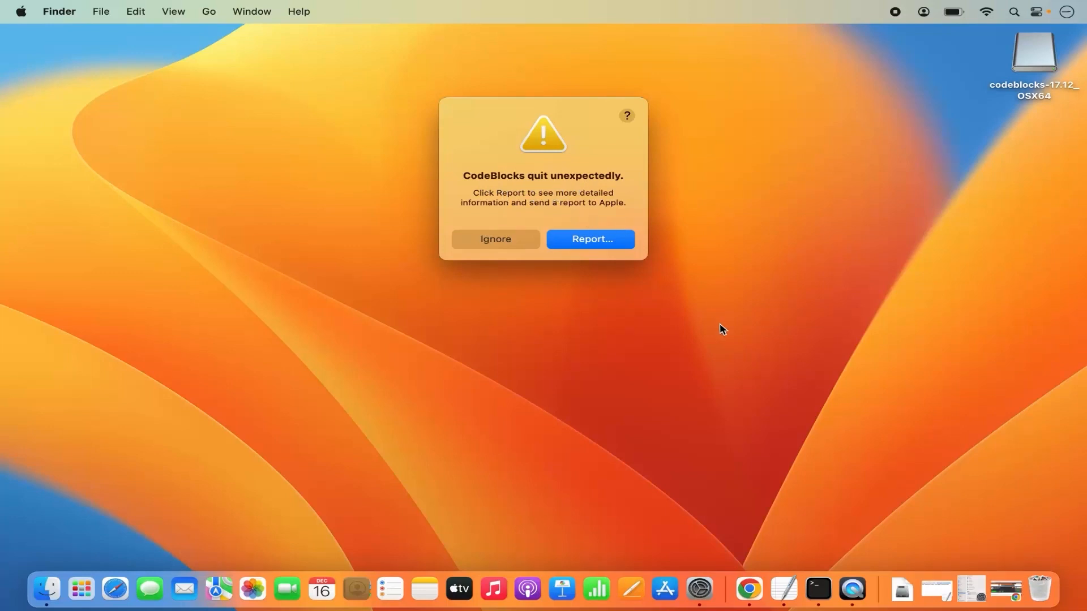
click(692, 234)
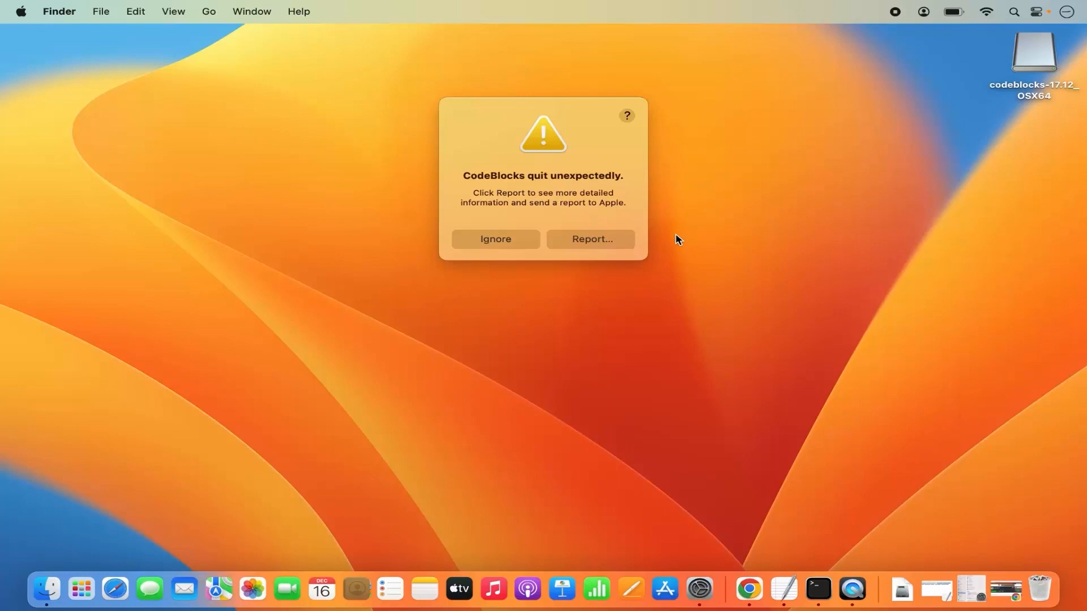
click(495, 239)
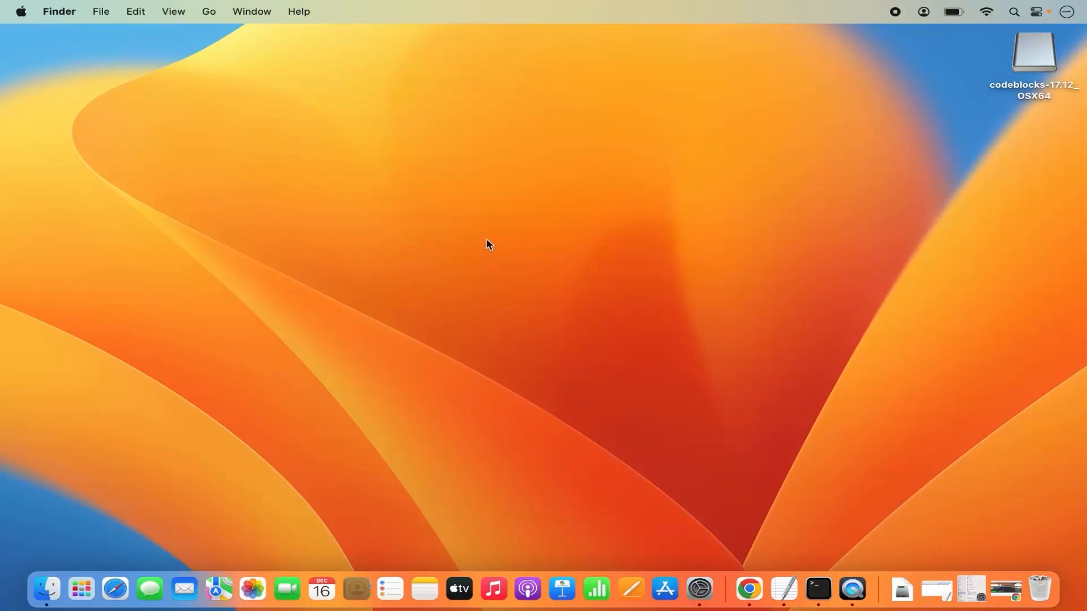
Relaunch CodeBlocks, accept the compiler auto-detection with the default compiler, and enlarge the window to fill the screen
click(84, 591)
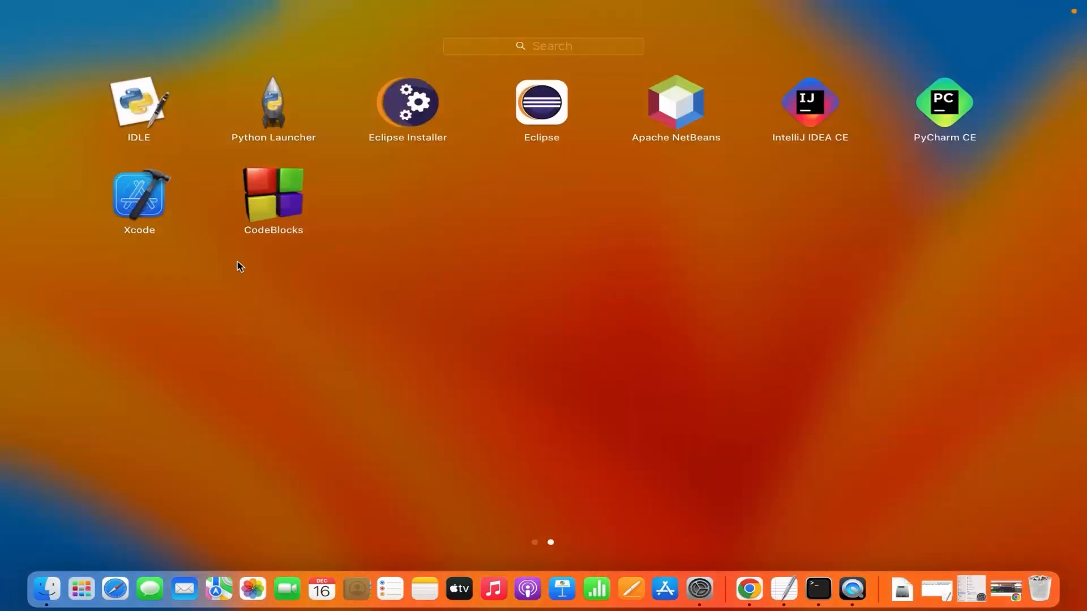
click(275, 220)
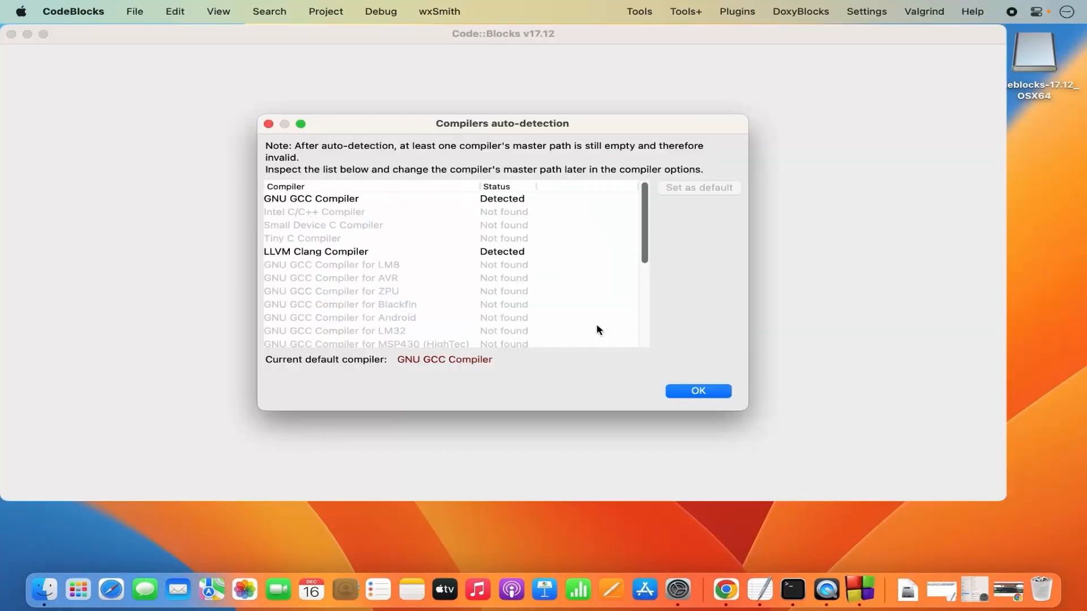
click(699, 391)
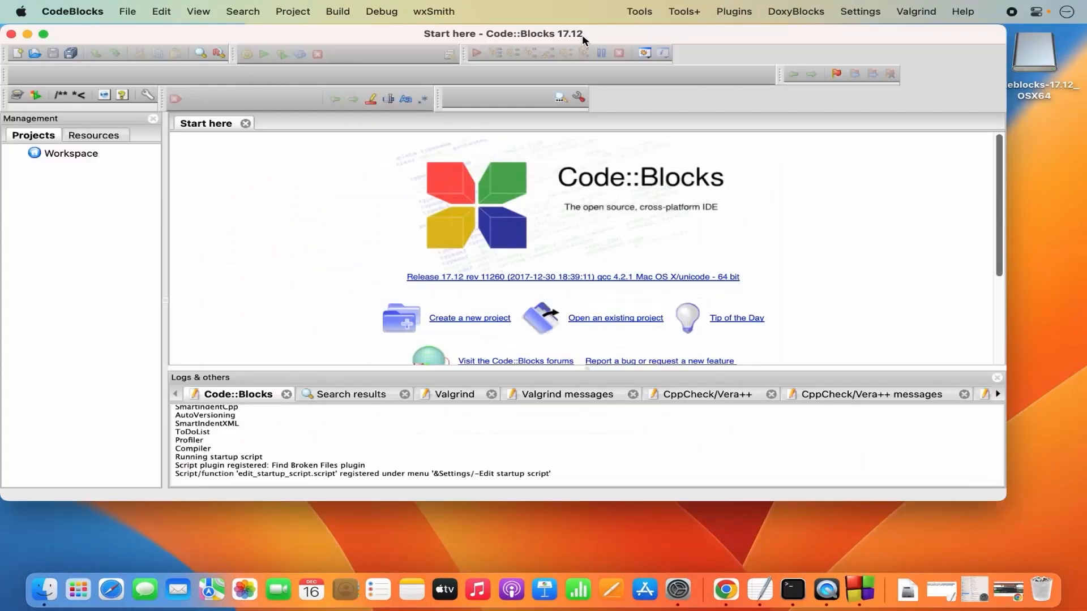
double_click(582, 35)
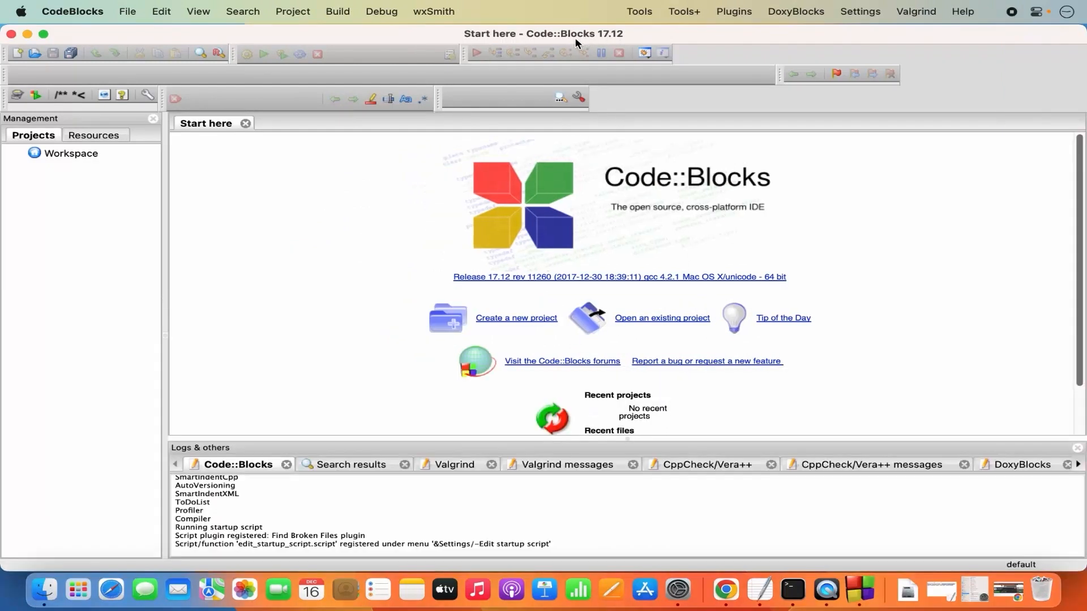
Disable the Code completion plugin in the plugin manager and close the manager
click(730, 13)
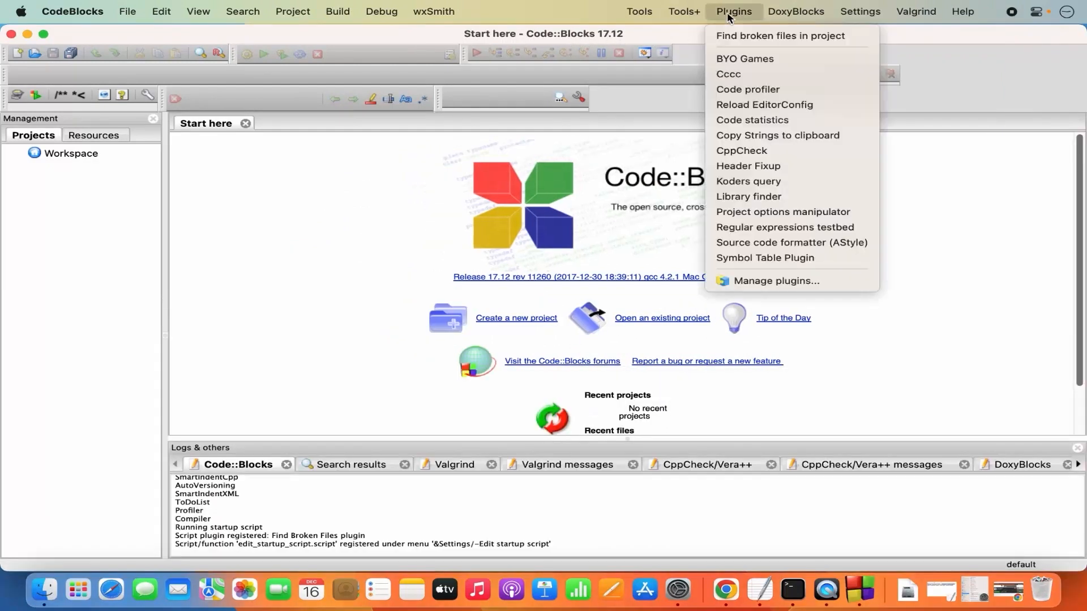
click(752, 282)
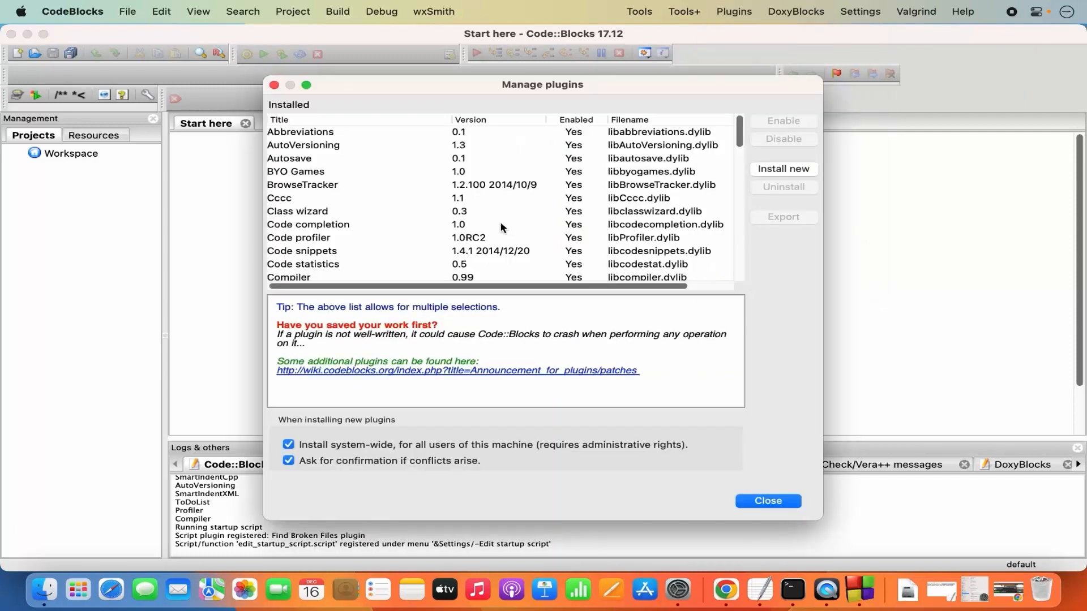
click(319, 229)
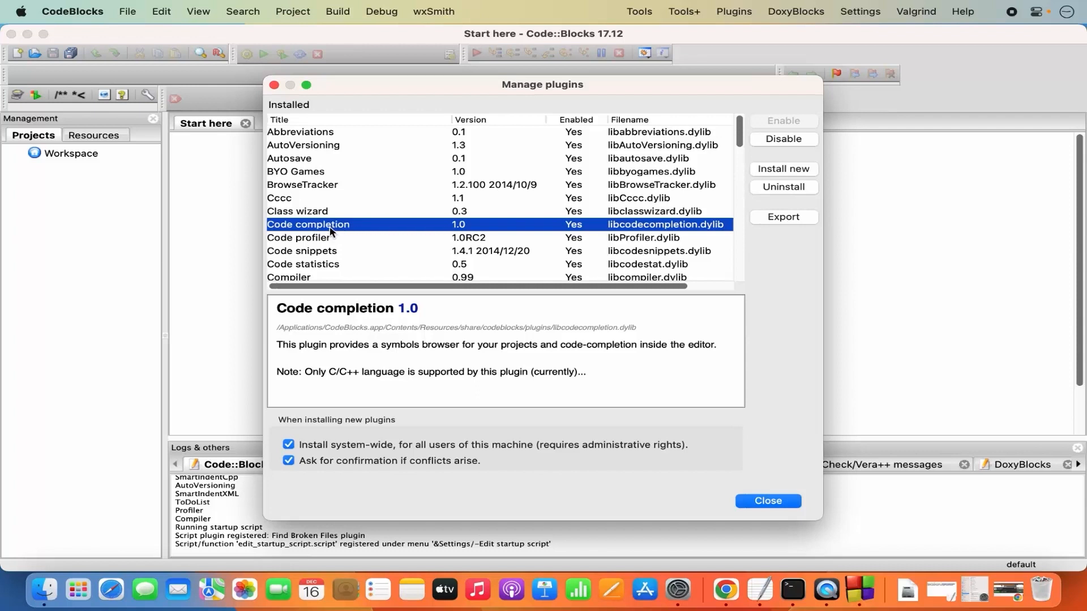
click(780, 140)
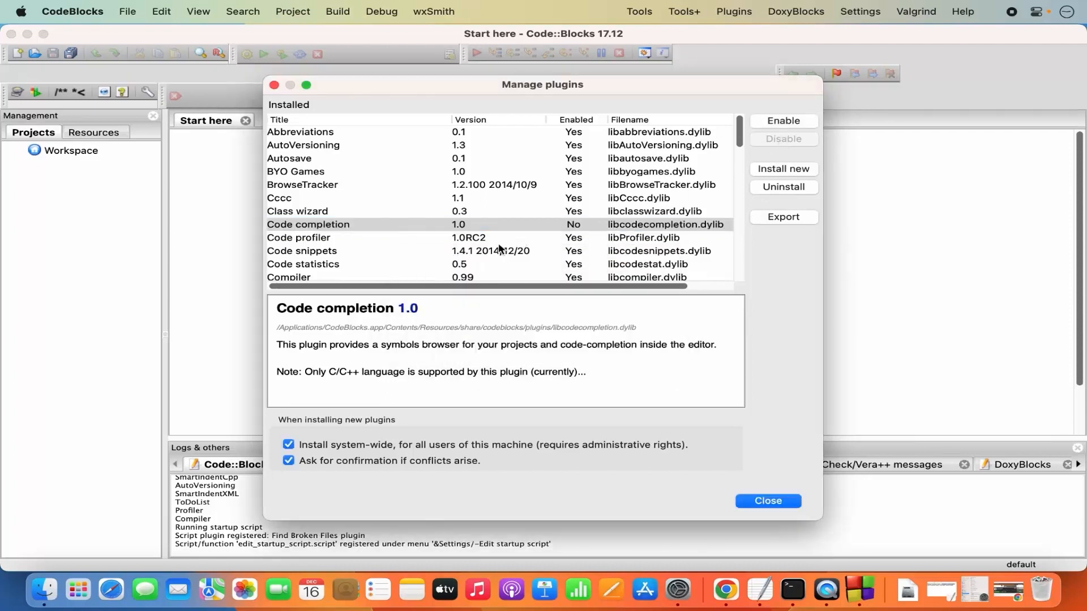
click(361, 238)
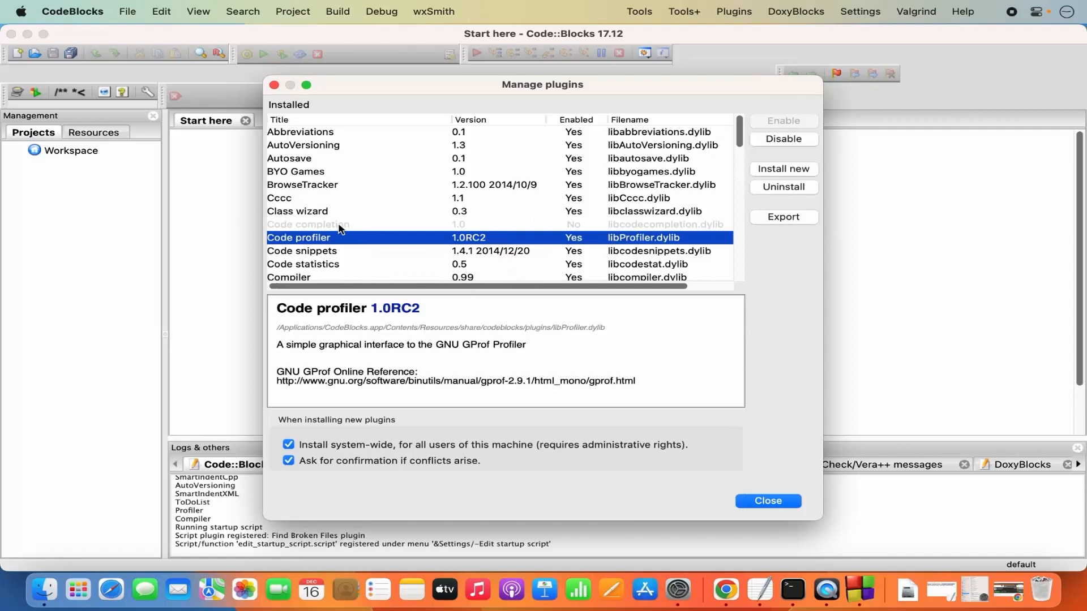
click(341, 226)
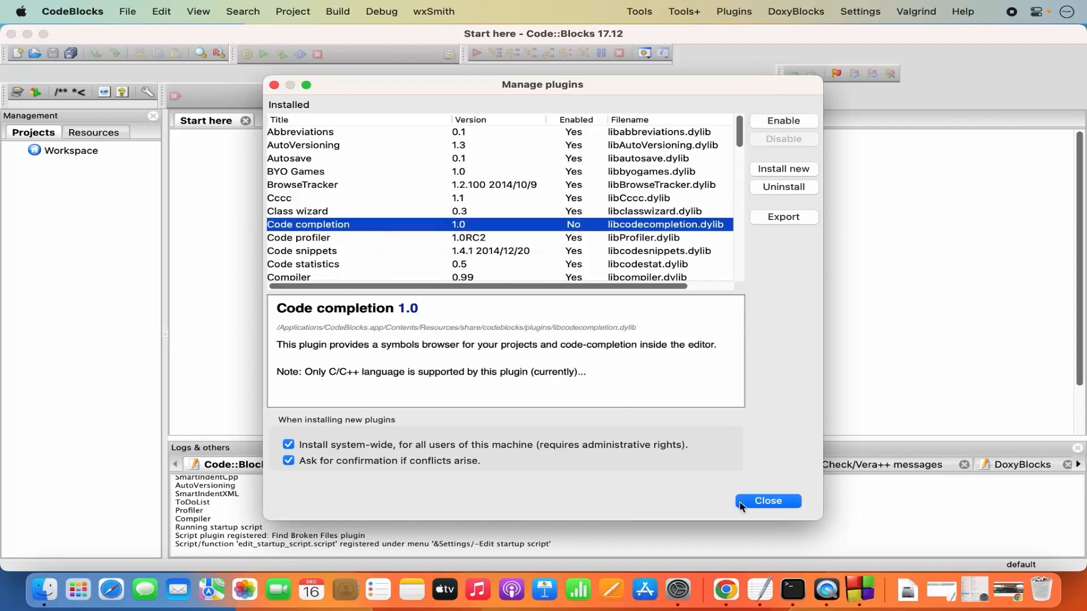
click(768, 502)
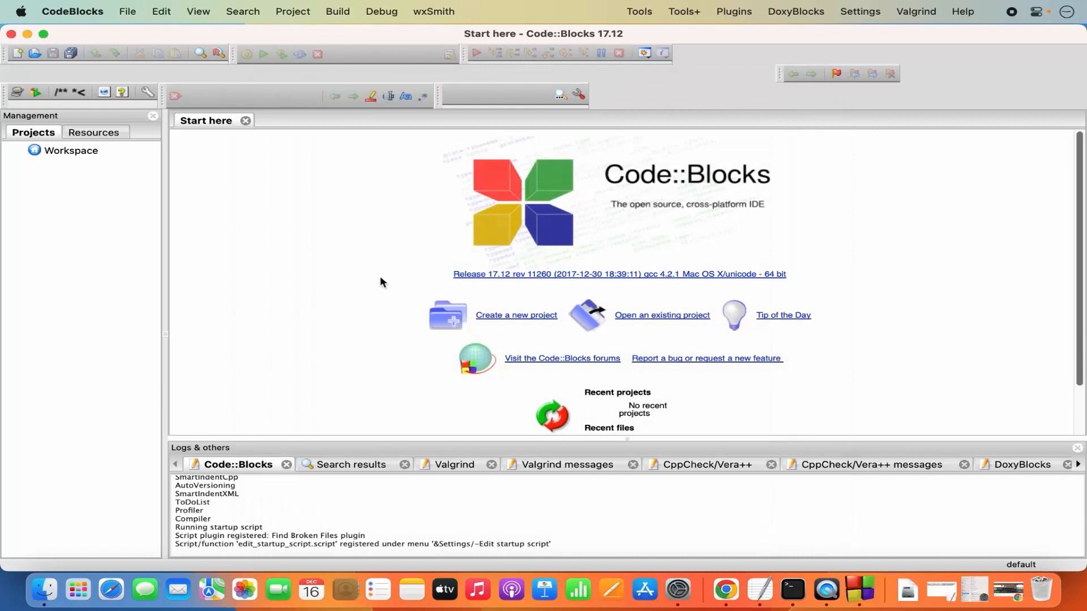
Open the HelloWorld.cbp project file from the HelloWorld folder
click(130, 13)
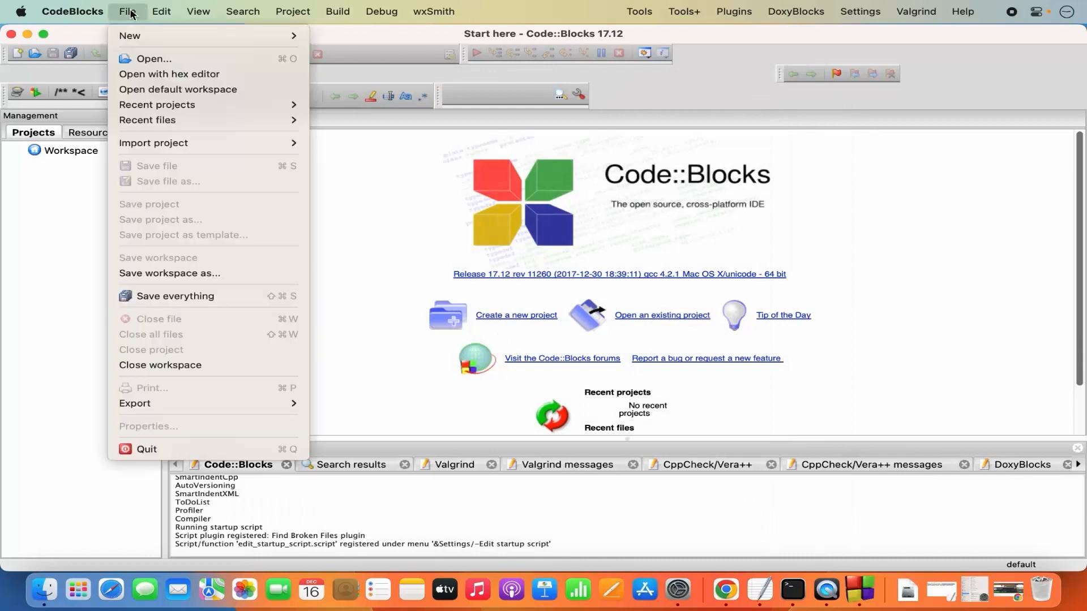
click(149, 58)
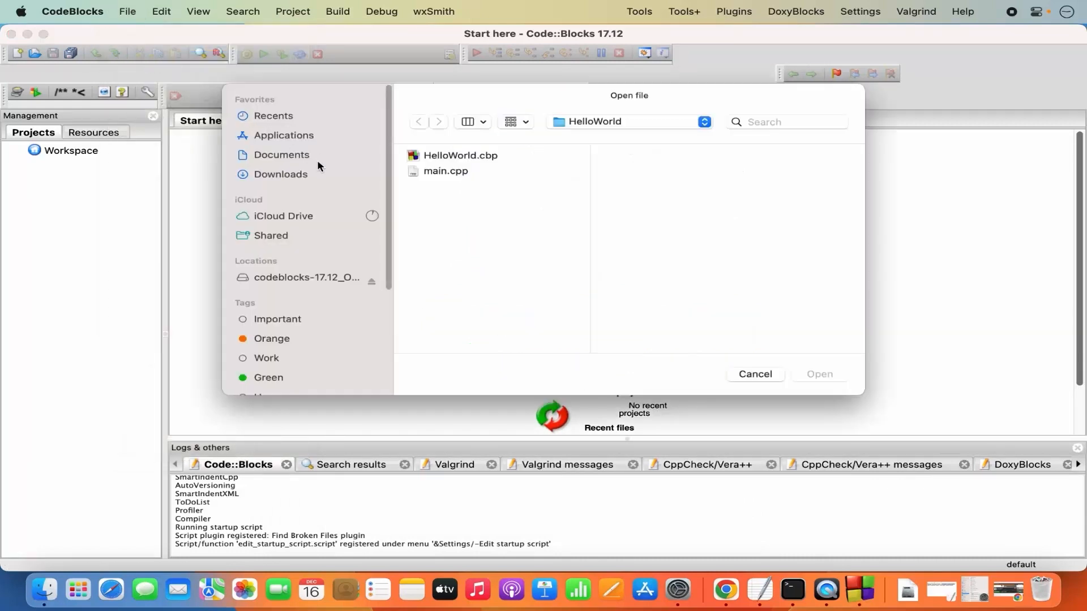
click(435, 158)
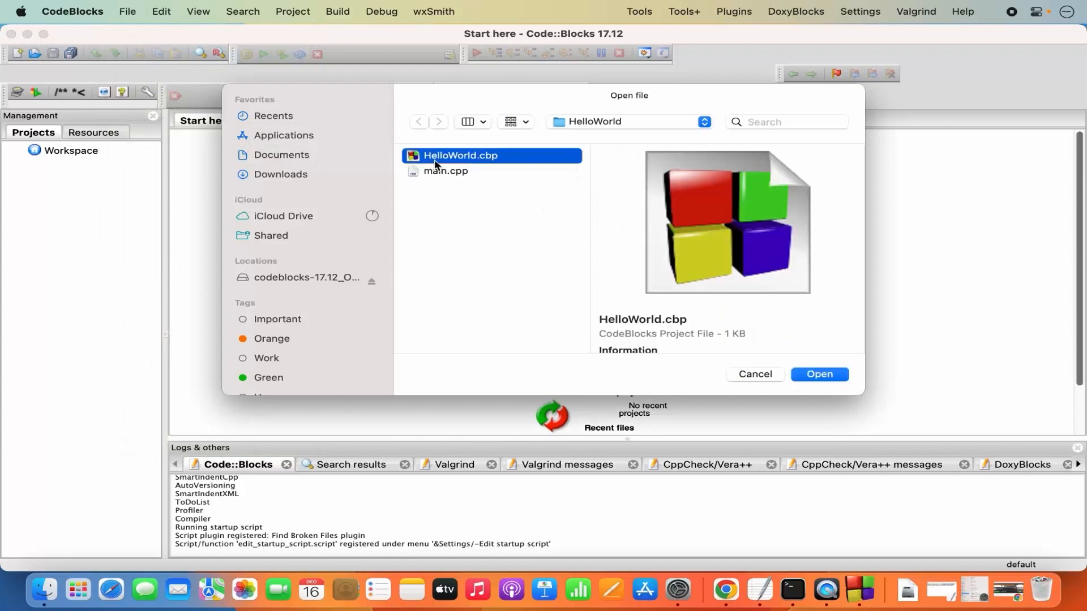
click(826, 380)
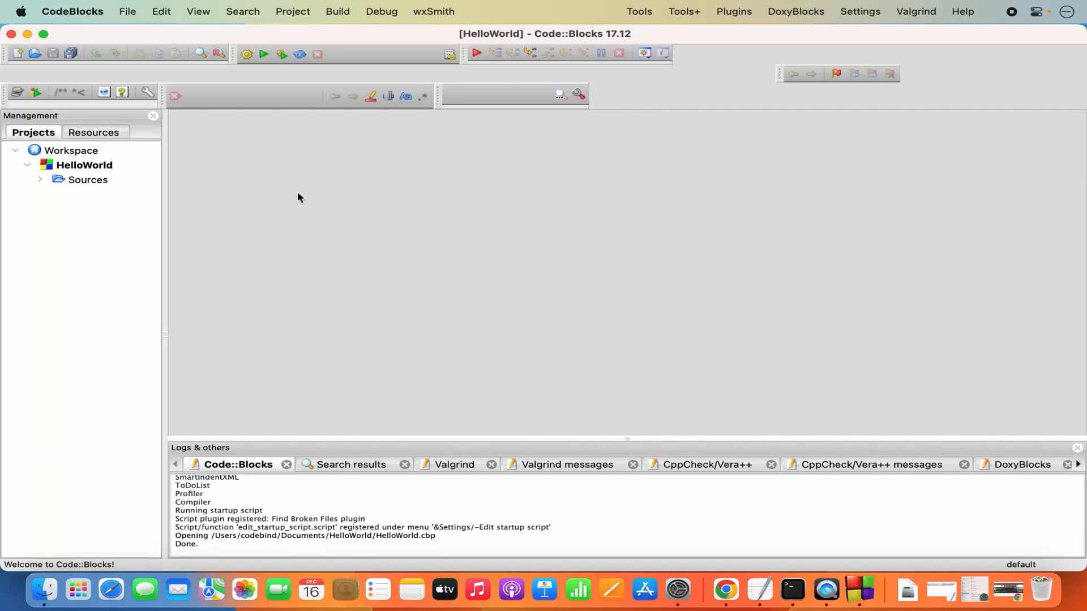
Open main.cpp from the HelloWorld project's Sources folder and place the cursor below the code
click(40, 179)
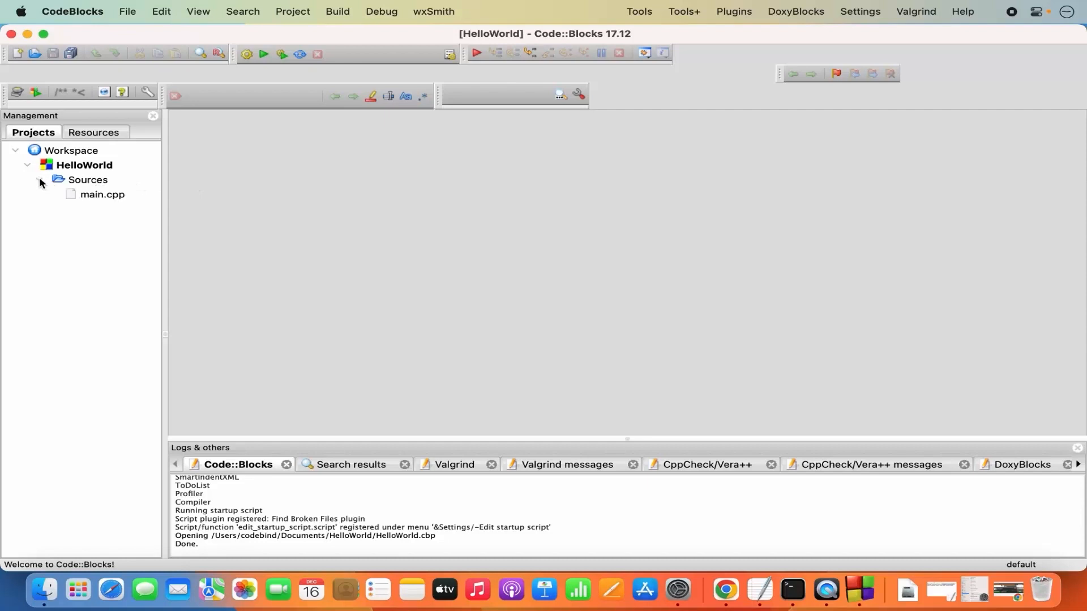
click(93, 196)
double_click(92, 195)
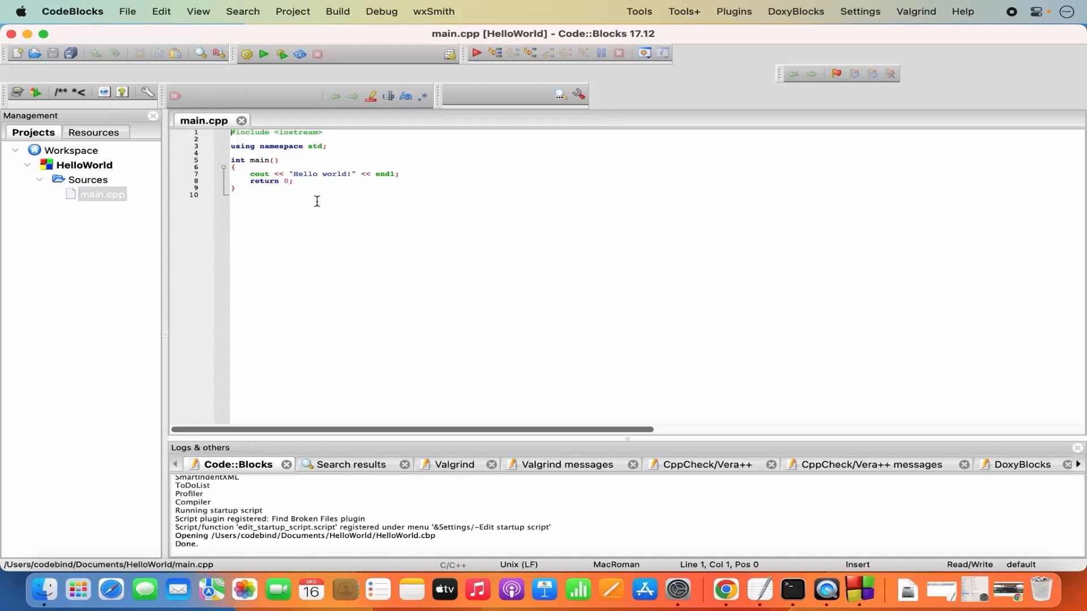
key(super+a)
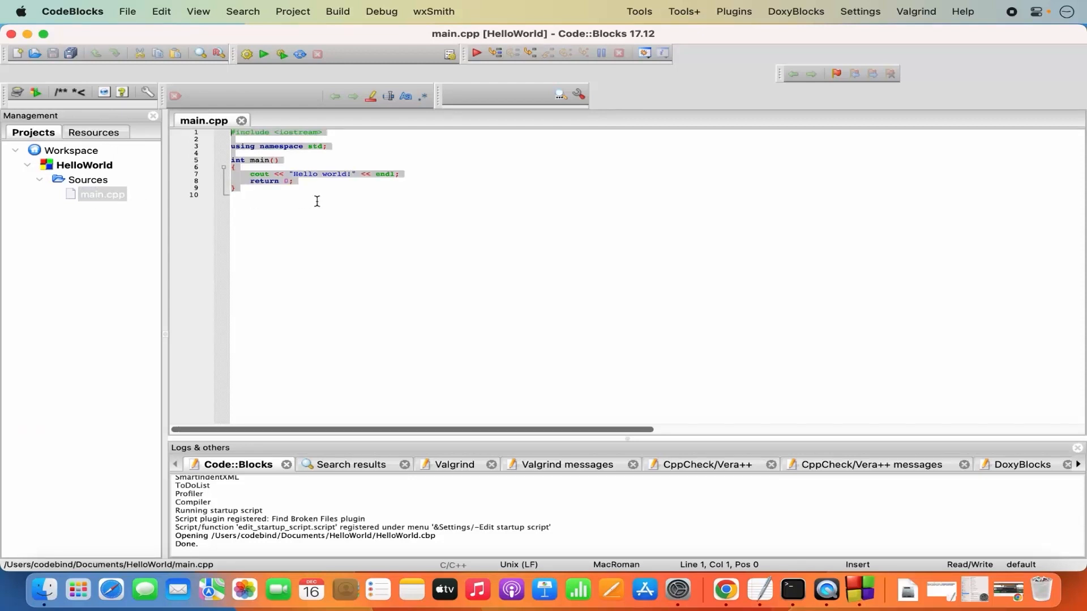
click(317, 202)
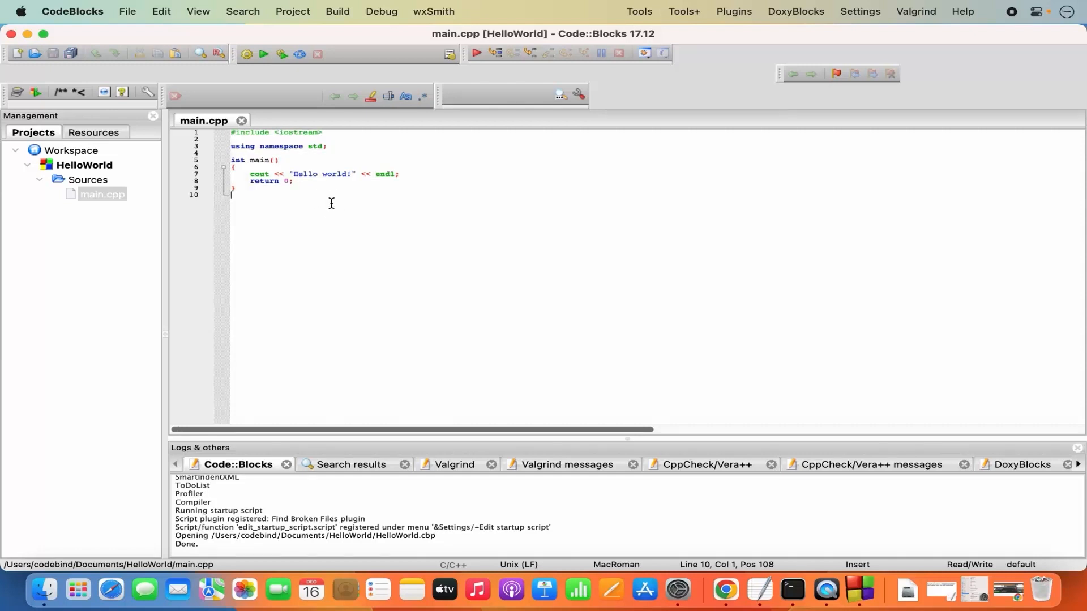
Build and run the HelloWorld project, allowing CodeBlocks to control Terminal
click(247, 55)
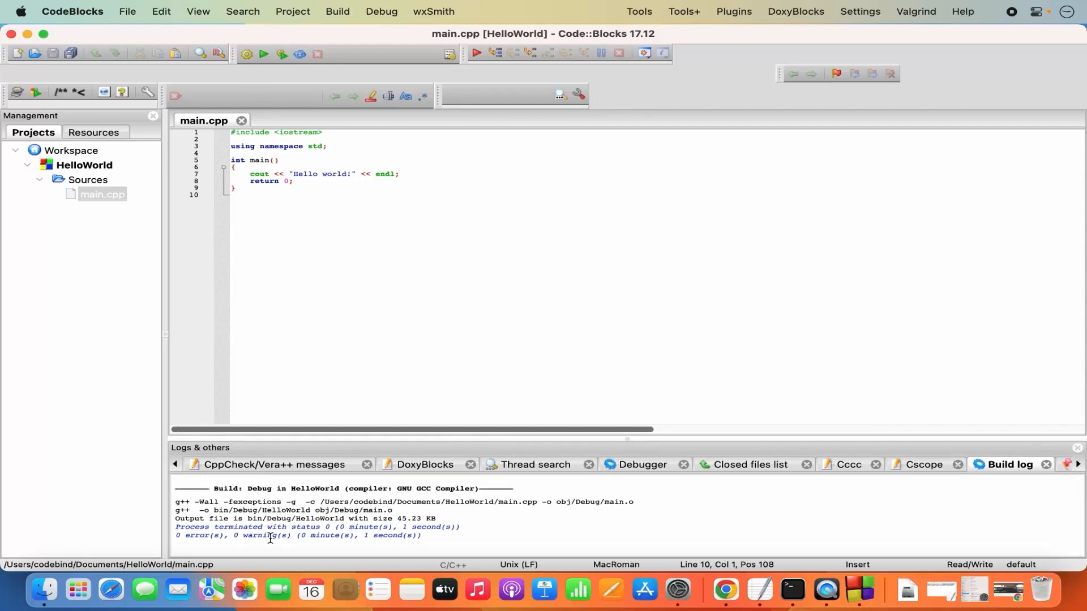
click(264, 54)
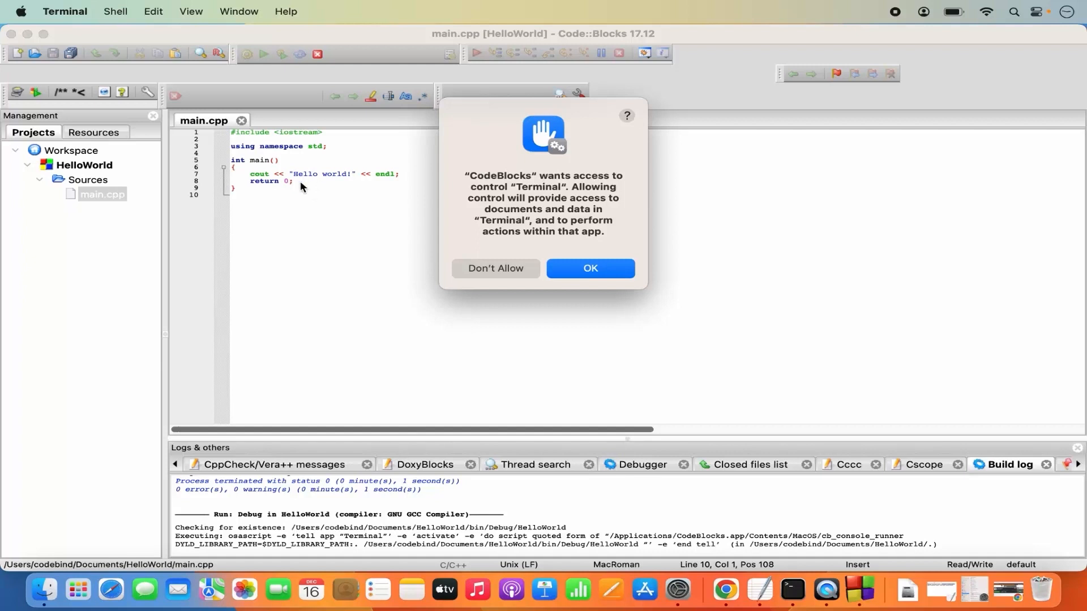
click(571, 274)
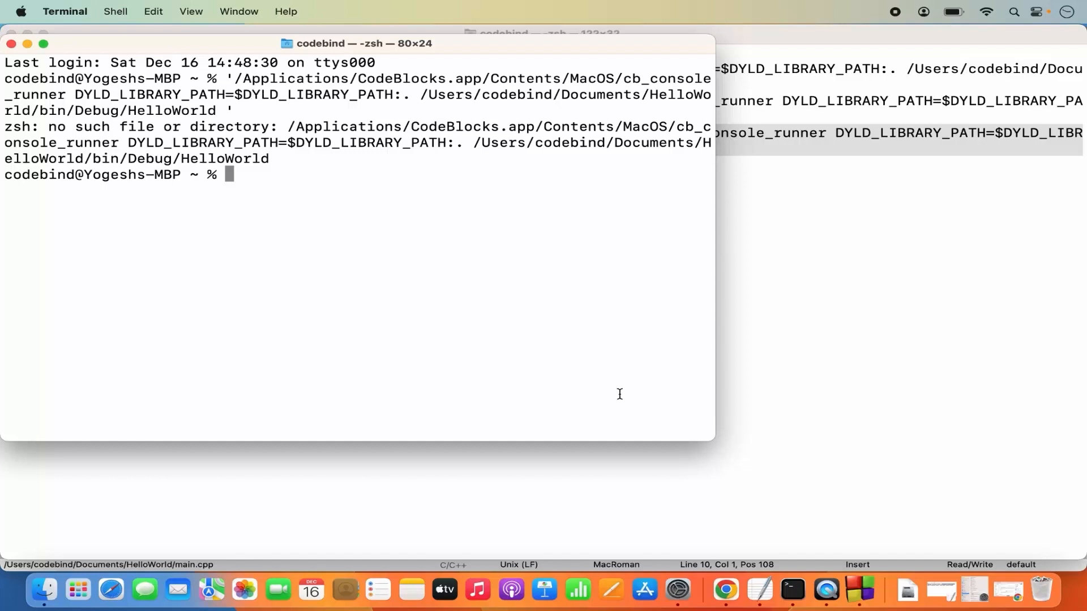
Enlarge the new Terminal window to read the run output, close it, and switch back to CodeBlocks
drag(712, 445, 804, 506)
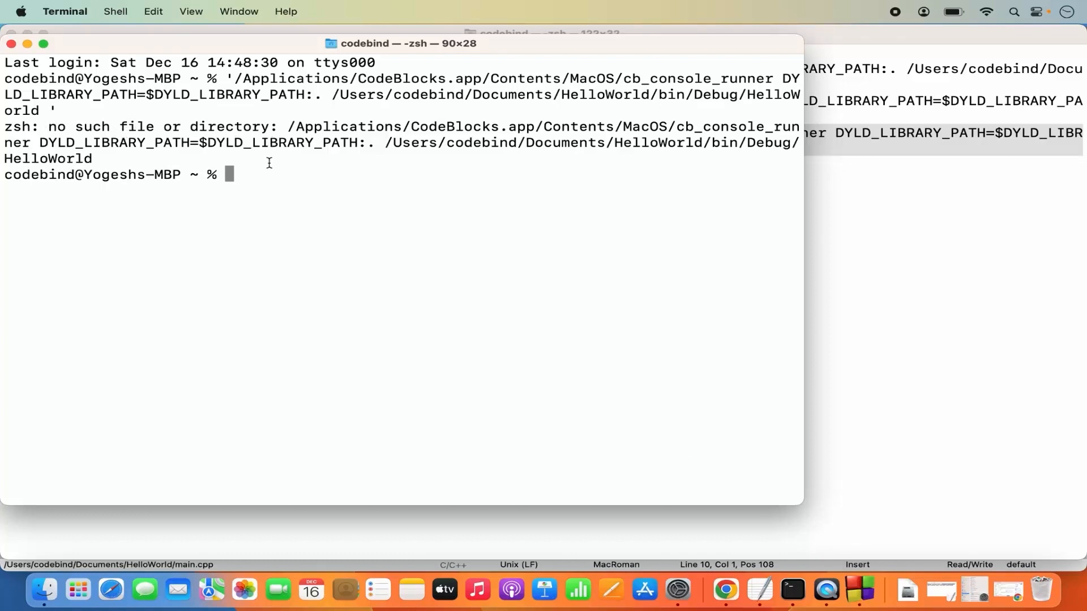
click(11, 44)
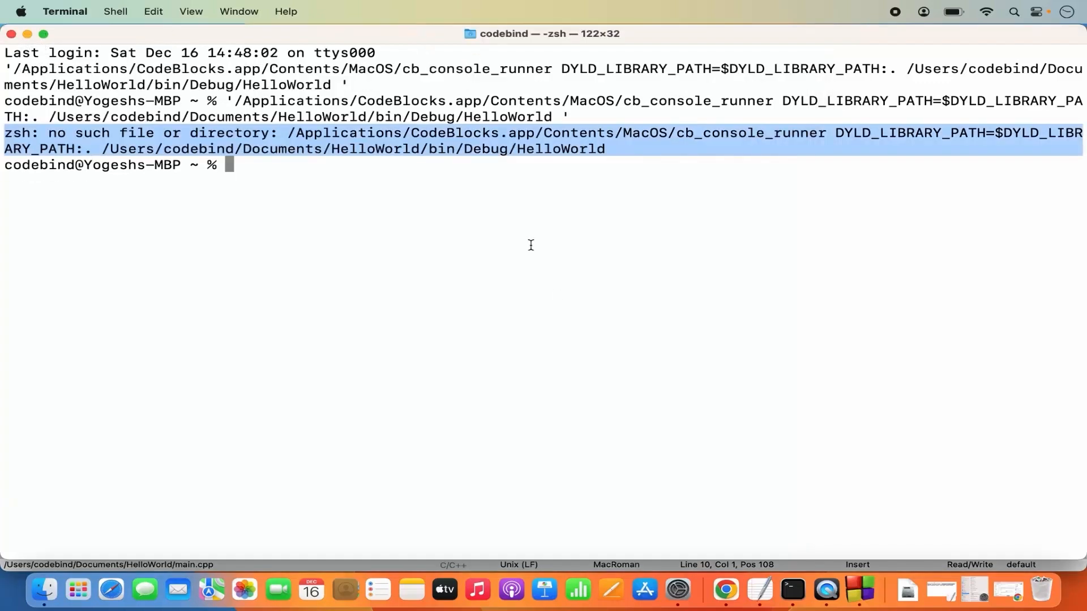
click(865, 594)
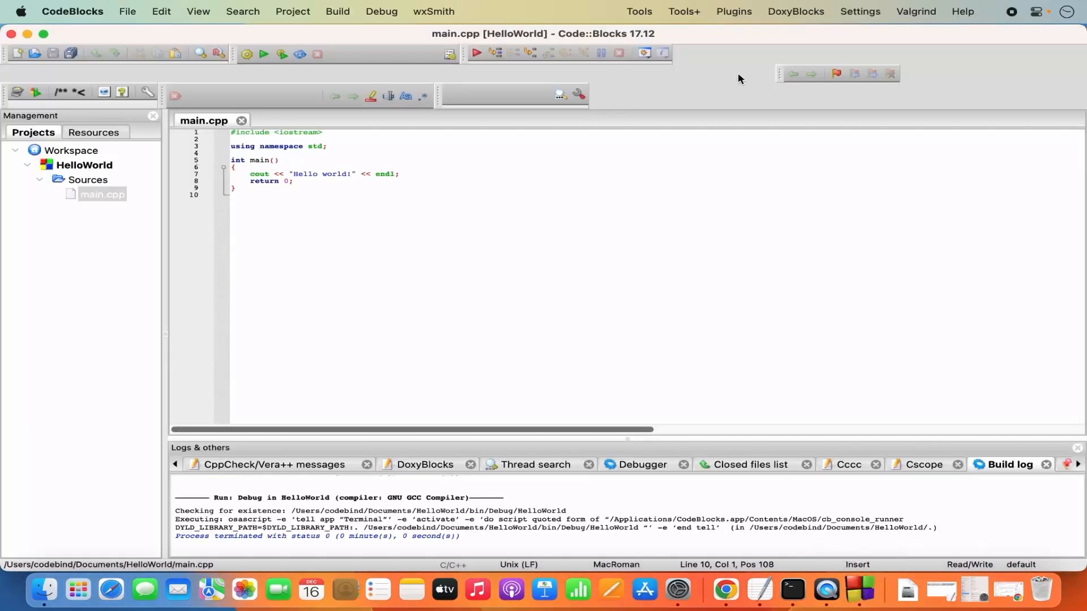
Open the environment settings and compare the command for launching console programs with the osascript line in the TextEdit note
click(856, 14)
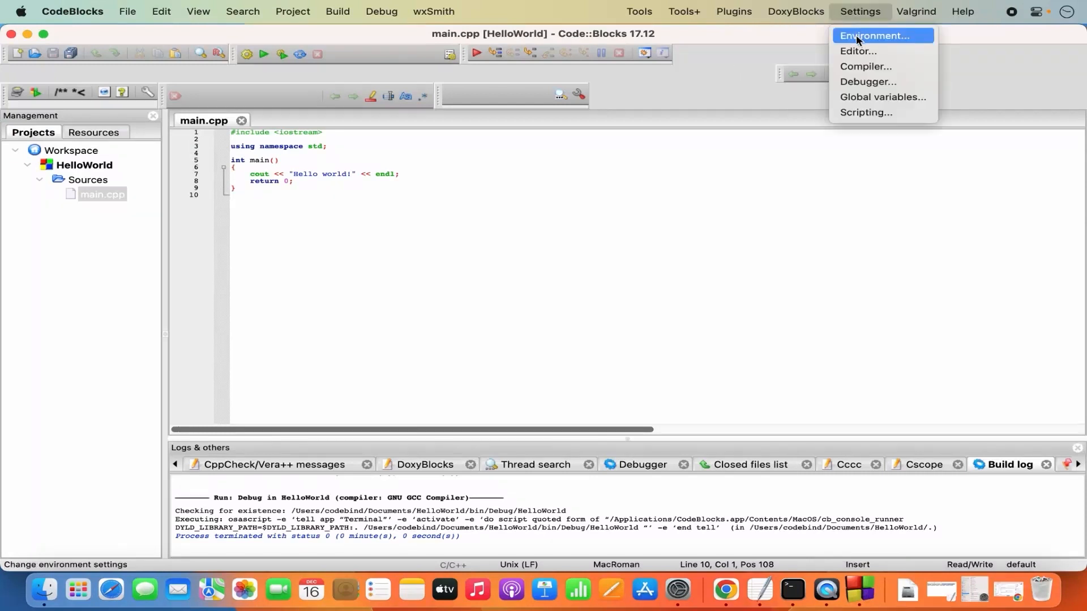
click(856, 35)
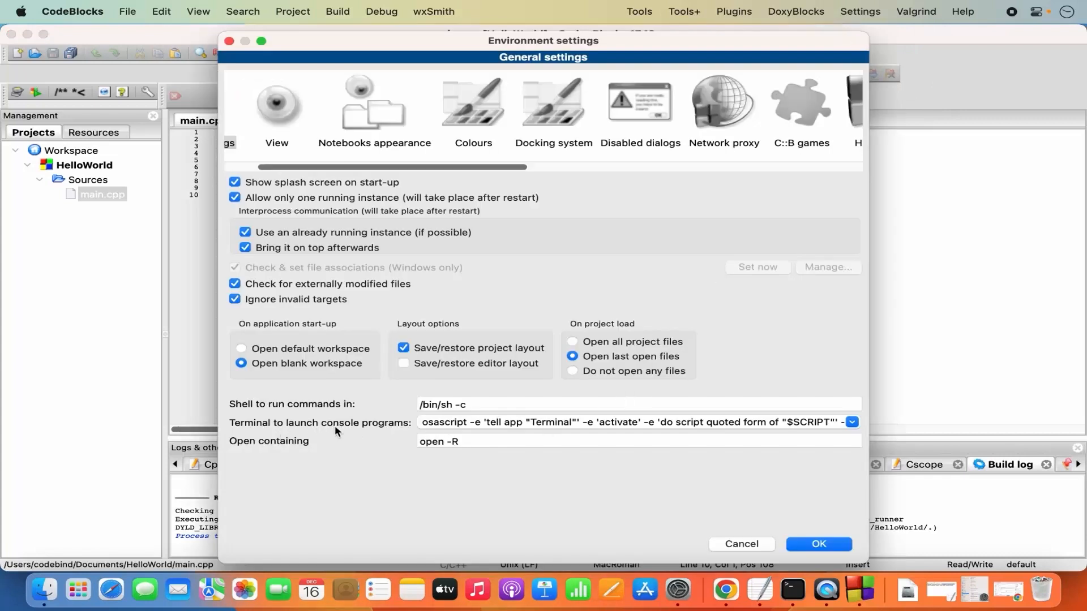
double_click(441, 423)
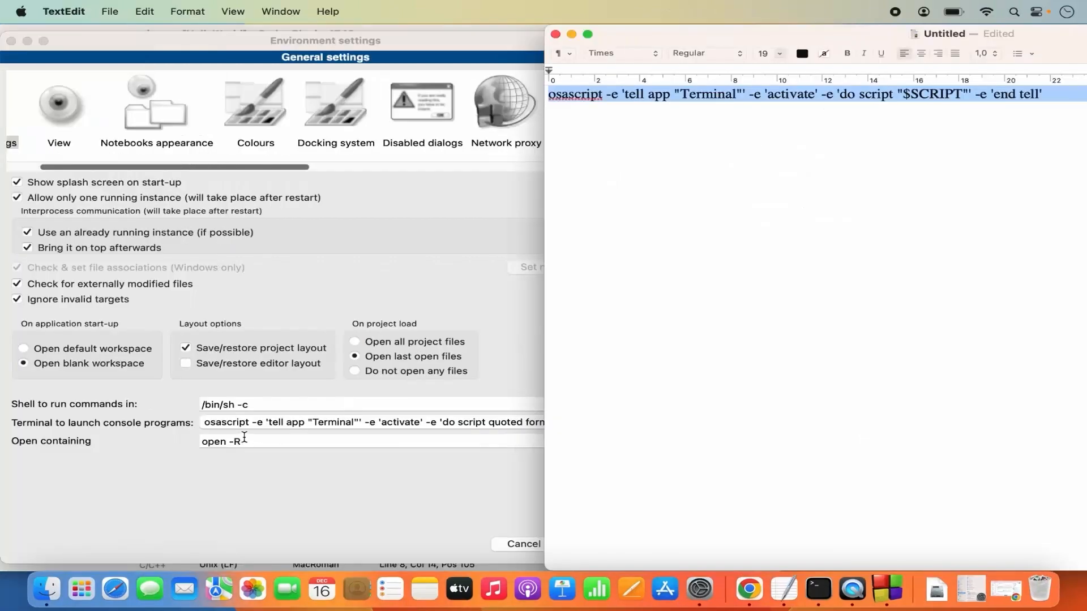
click(234, 424)
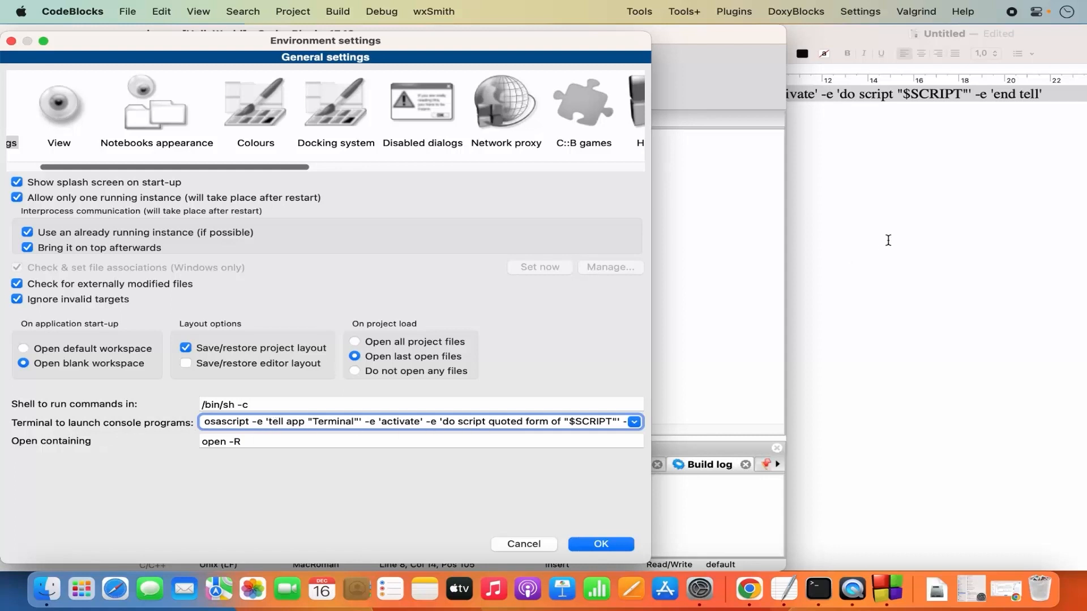
click(888, 240)
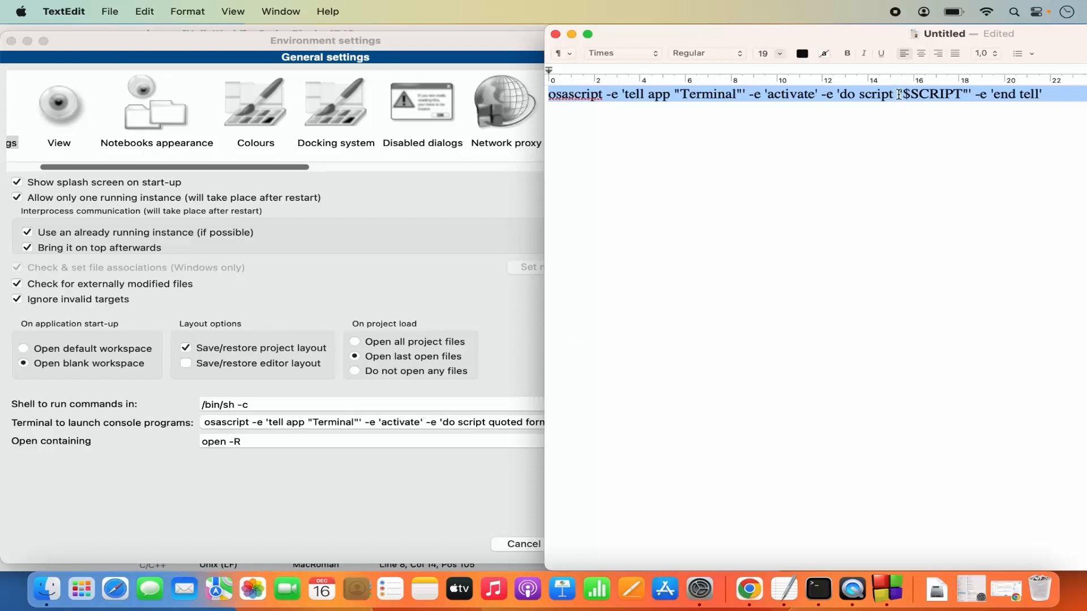
Remove "quoted form of" before "$SCRIPT" in the terminal command for launching console programs
click(513, 422)
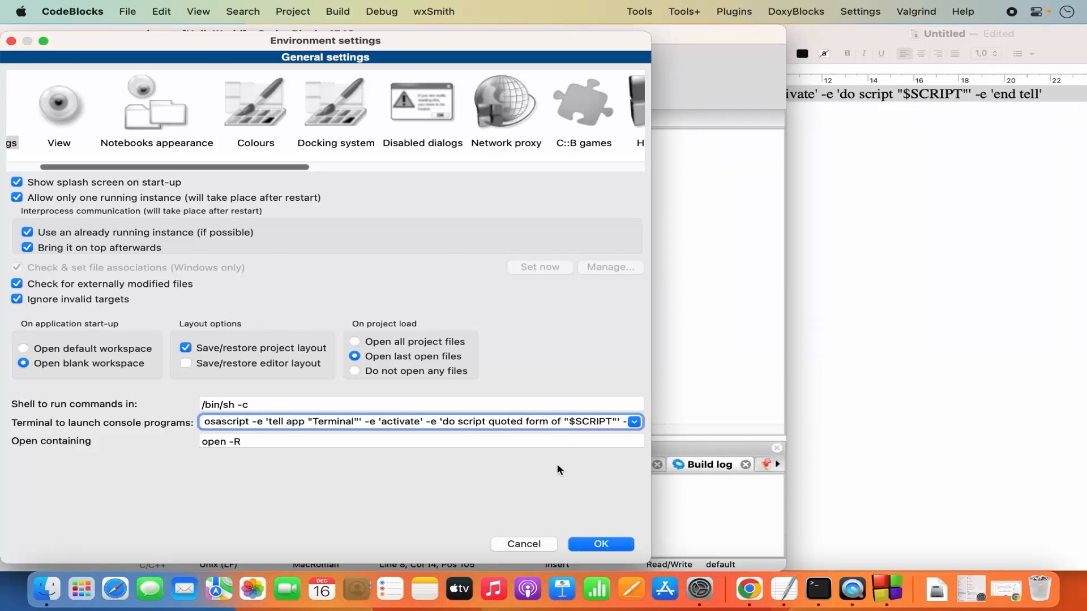
key(BackSpace)
key(BackSpace)
key(BackSpace)
key(BackSpace)
key(BackSpace)
key(BackSpace)
key(BackSpace)
key(BackSpace)
key(BackSpace)
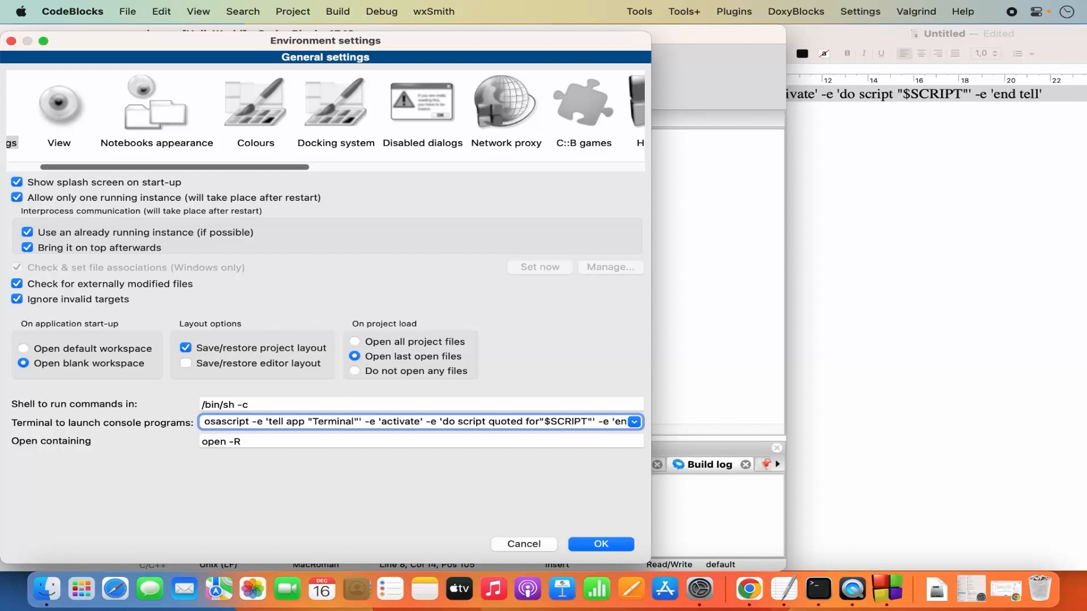
key(BackSpace)
key(BackSpace)
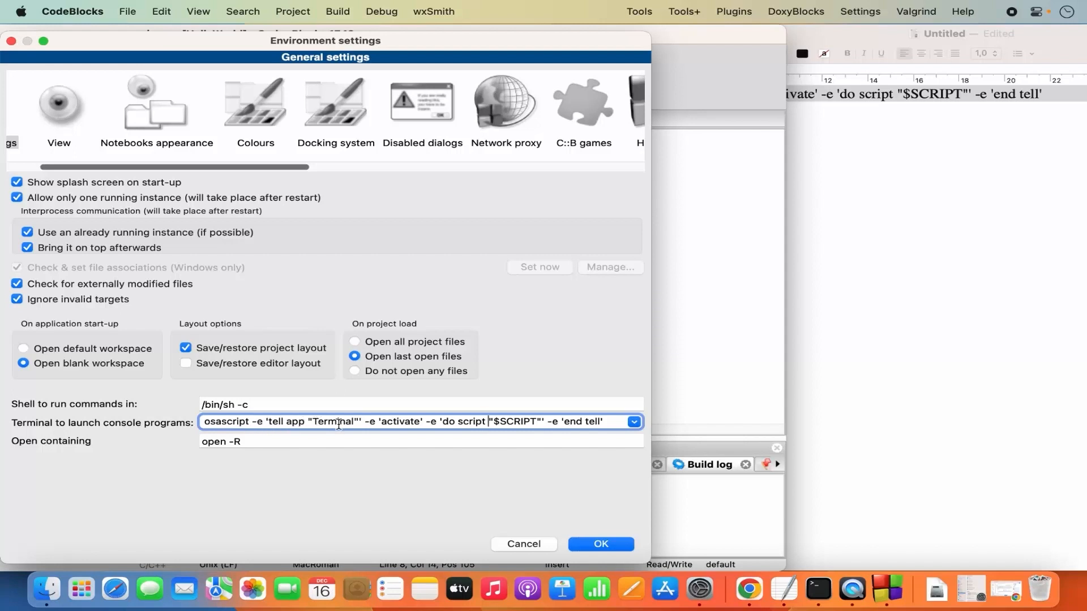
Check the edited terminal command against the TextEdit note and save the environment settings
click(852, 357)
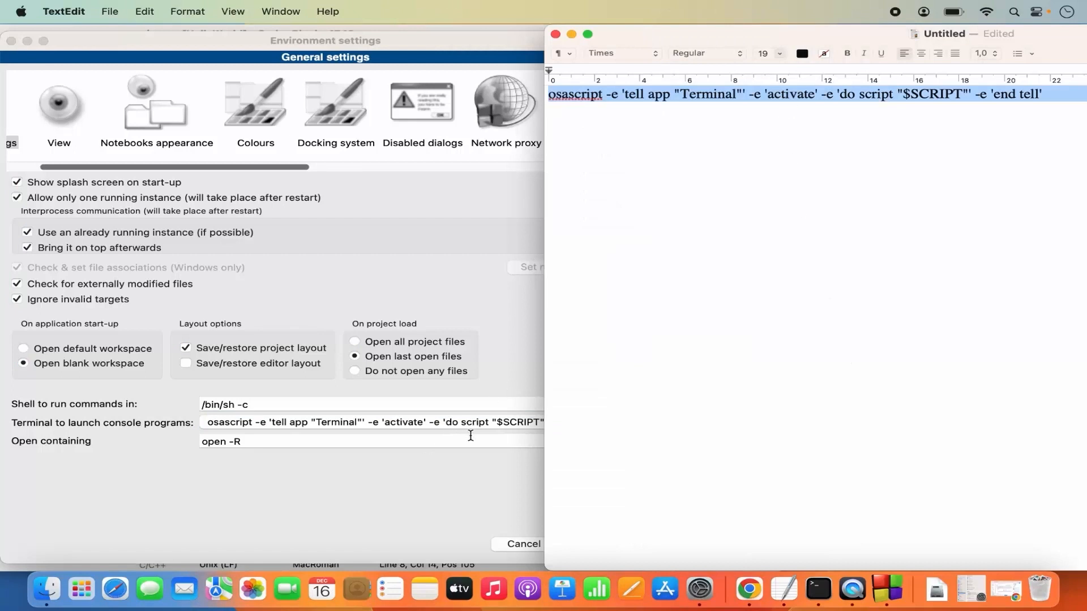
click(470, 435)
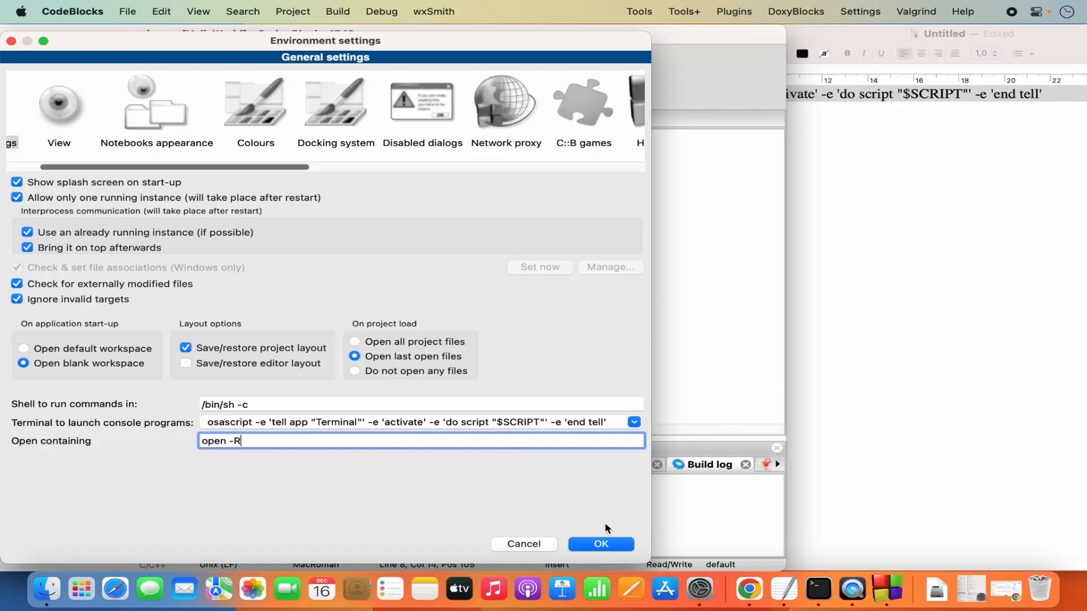
click(602, 544)
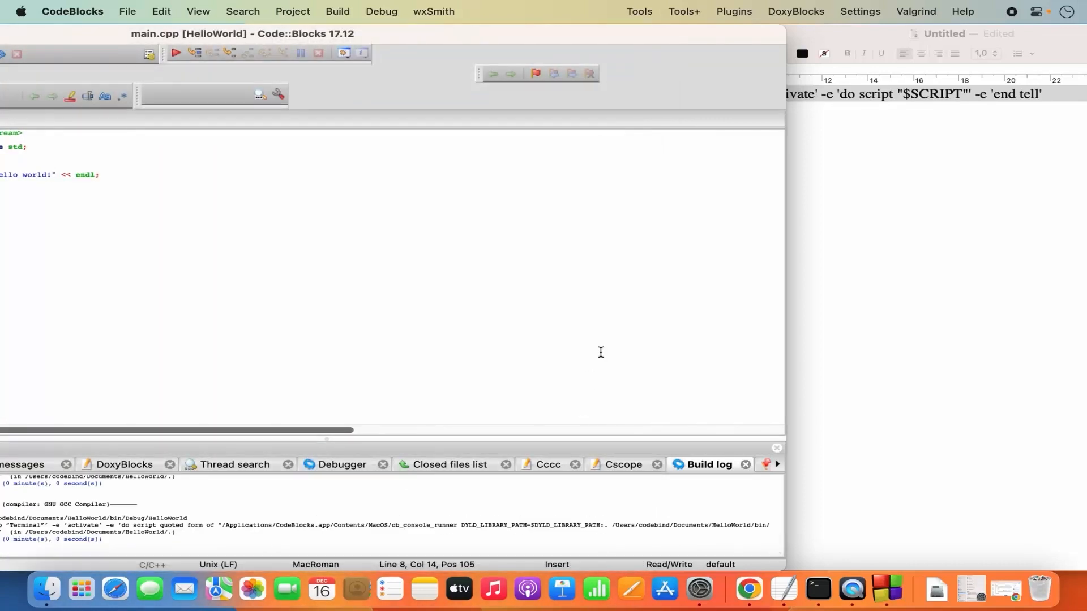
Enlarge the CodeBlocks window, run HelloWorld and highlight its output line, and close the Terminal window, terminating the running process
double_click(682, 34)
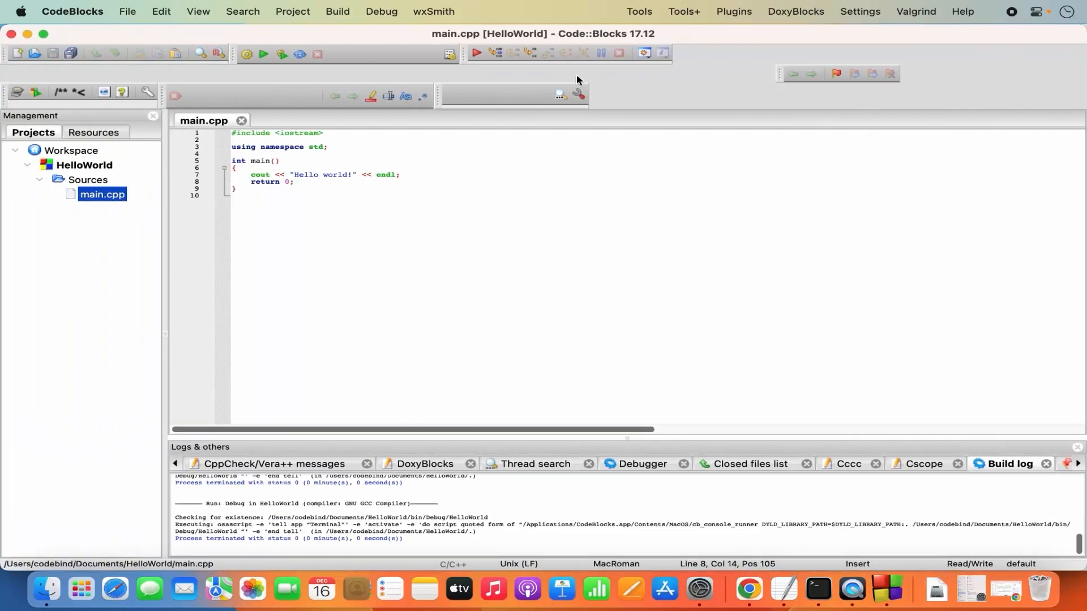
click(263, 54)
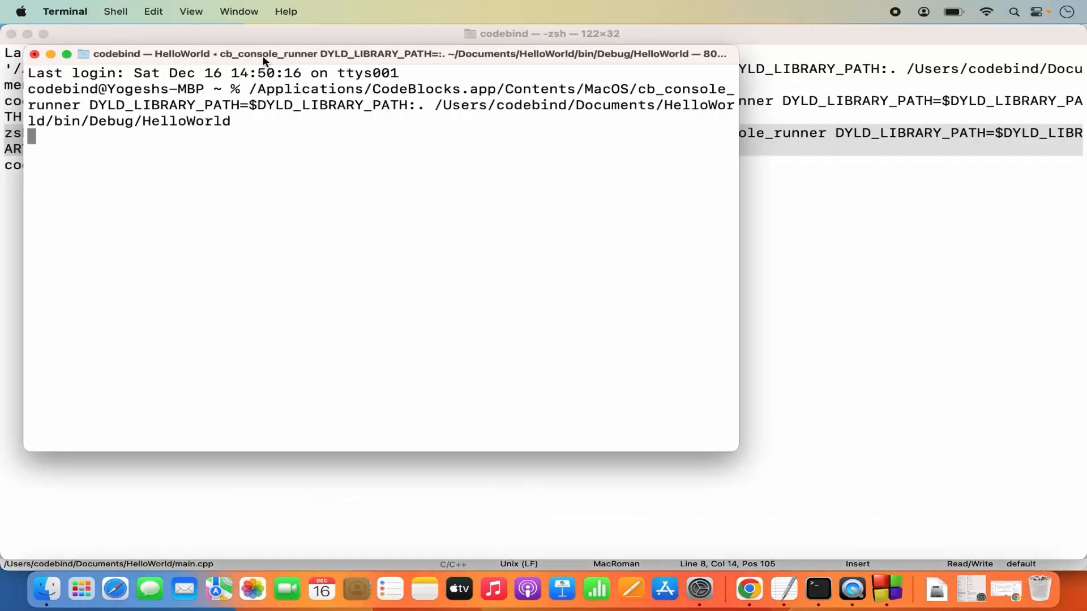
triple_click(46, 138)
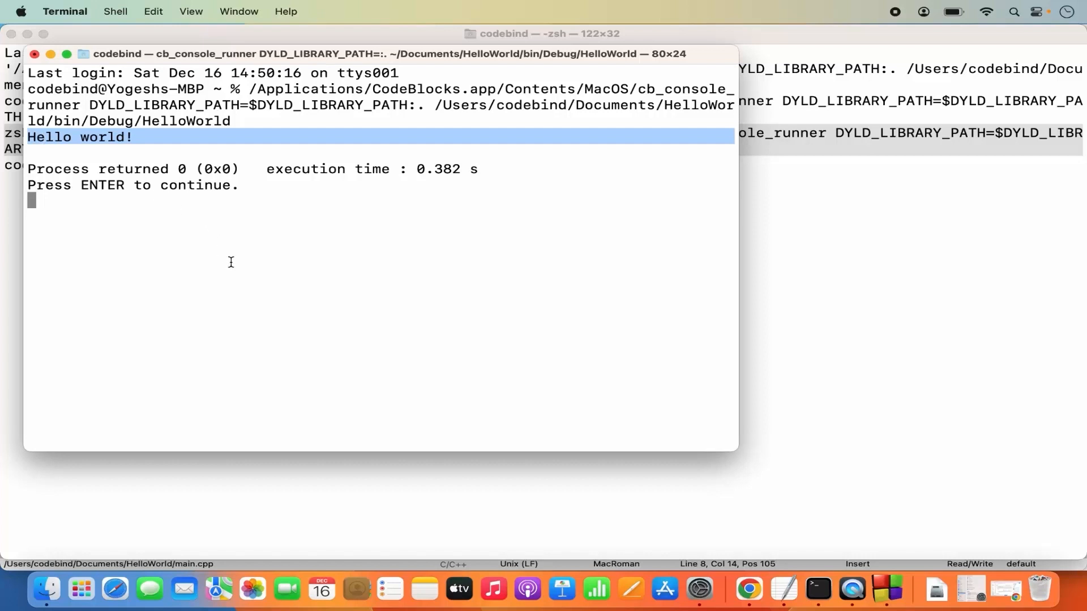
click(34, 54)
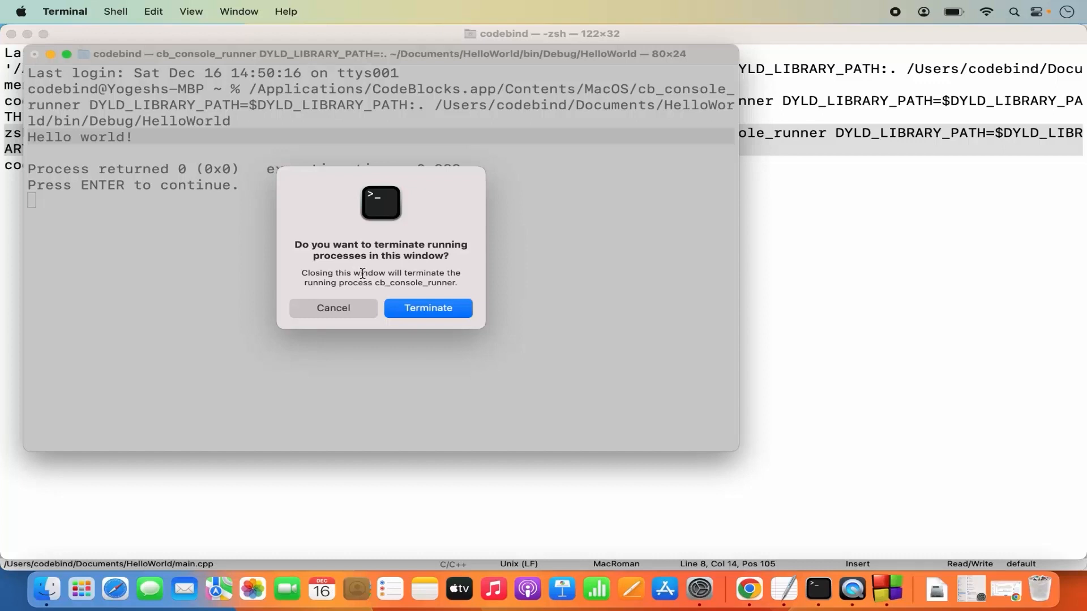
click(432, 314)
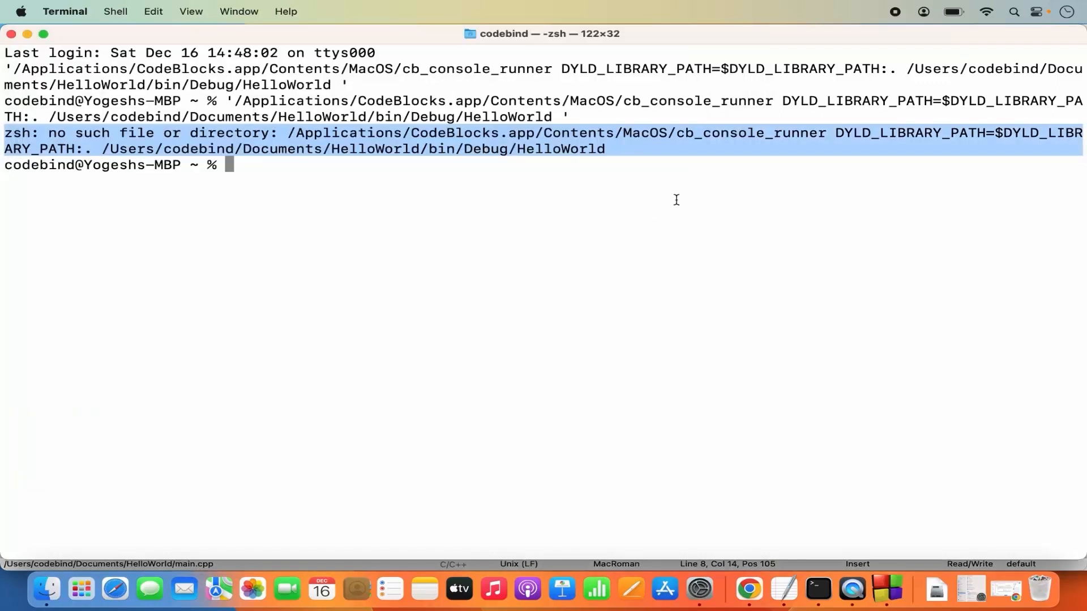